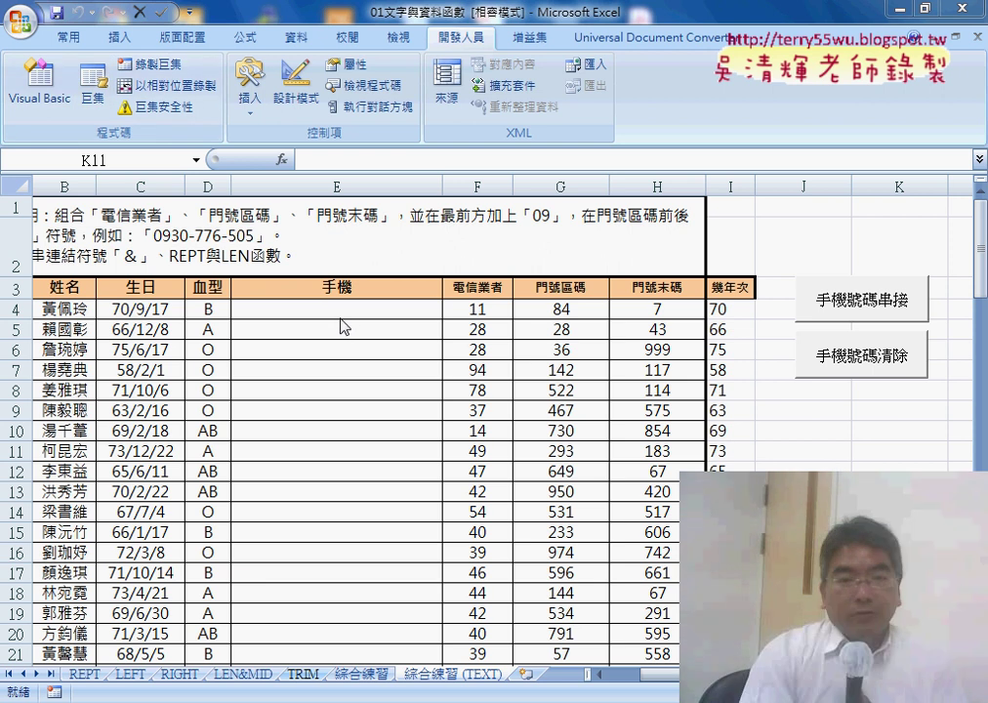
# Step: Run the phone-number fill and clear macros, then bring up the workbook's macro list
pyautogui.click(887, 306)
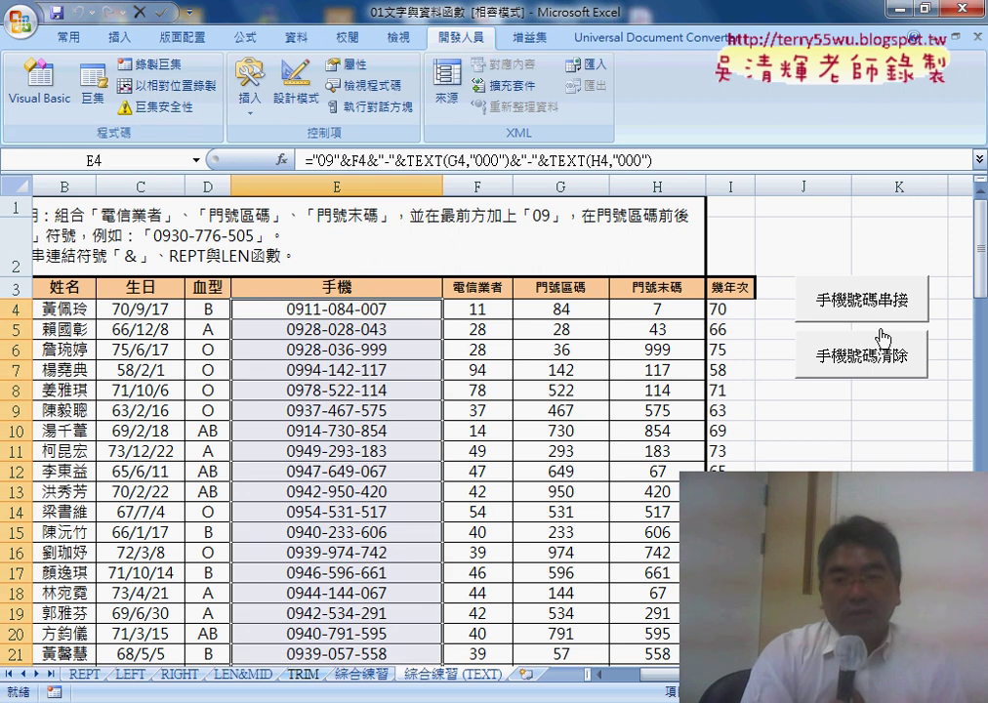
pyautogui.click(876, 361)
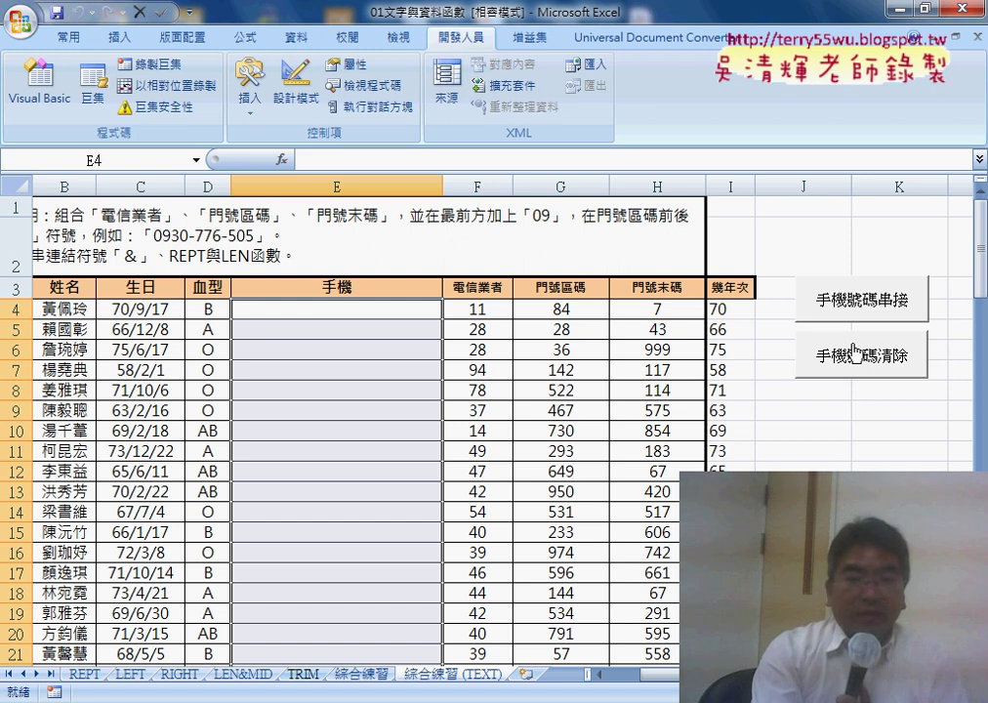
pyautogui.click(98, 96)
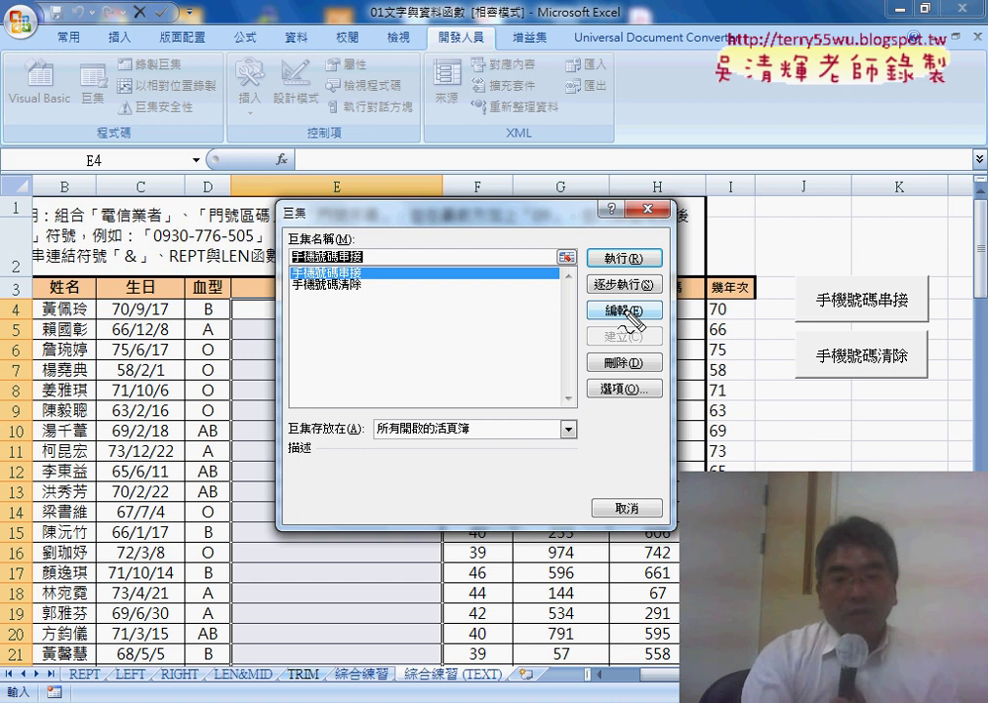
# Step: Annotate the Macros dialog with pen marks, clear them, and open 手機號碼串接 for editing
pyautogui.moveTo(607, 327)
pyautogui.mouseDown()
pyautogui.moveTo(642, 325)
pyautogui.moveTo(656, 299)
pyautogui.mouseUp()
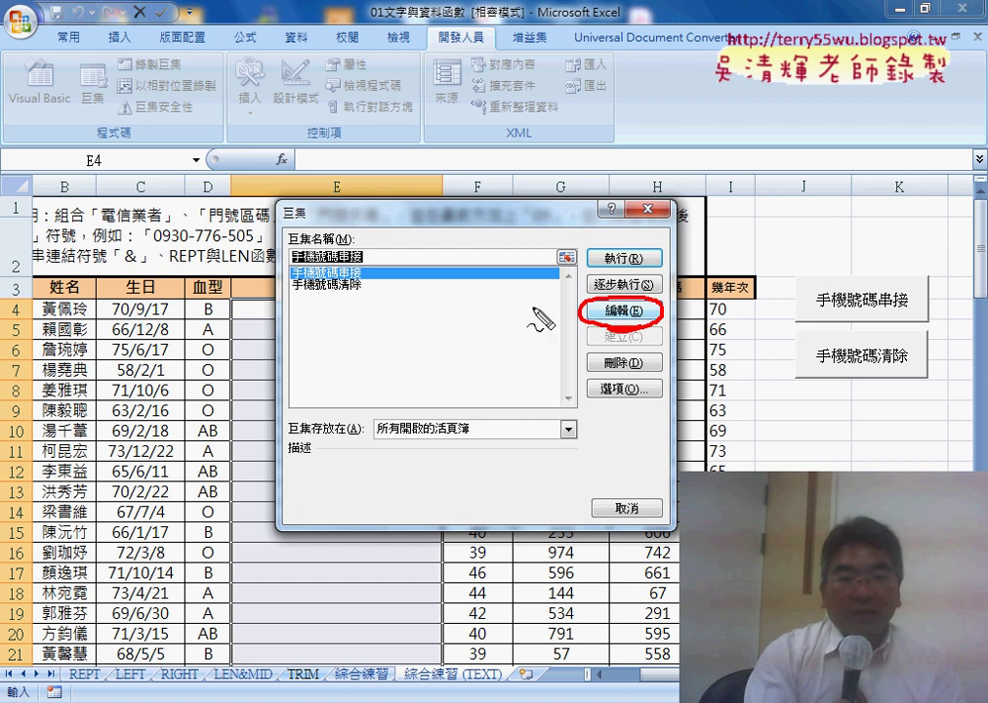
pyautogui.moveTo(70, 63)
pyautogui.mouseDown()
pyautogui.moveTo(12, 98)
pyautogui.moveTo(48, 115)
pyautogui.mouseUp()
pyautogui.moveTo(571, 334)
pyautogui.mouseDown()
pyautogui.moveTo(252, 308)
pyautogui.moveTo(51, 121)
pyautogui.moveTo(80, 133)
pyautogui.mouseUp()
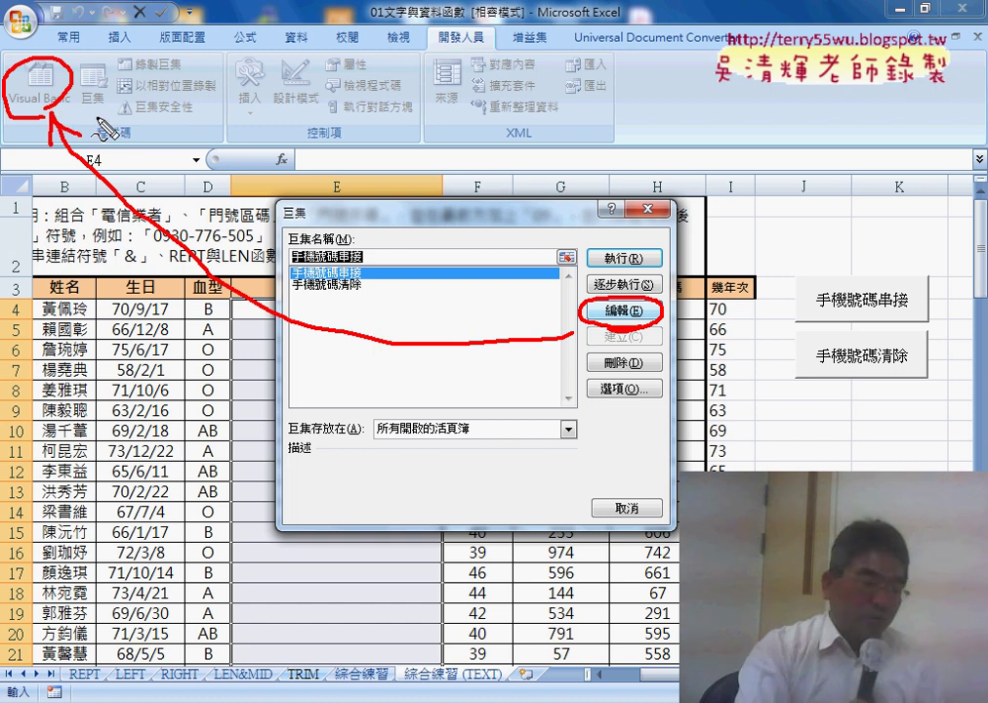
pyautogui.press('Escape')
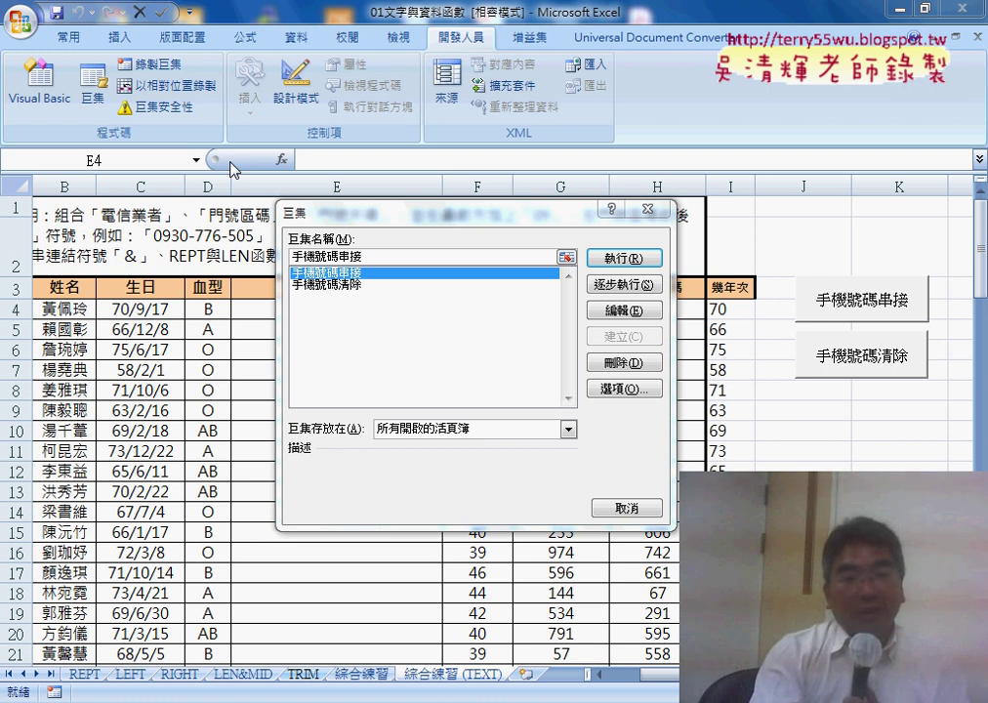
pyautogui.click(640, 313)
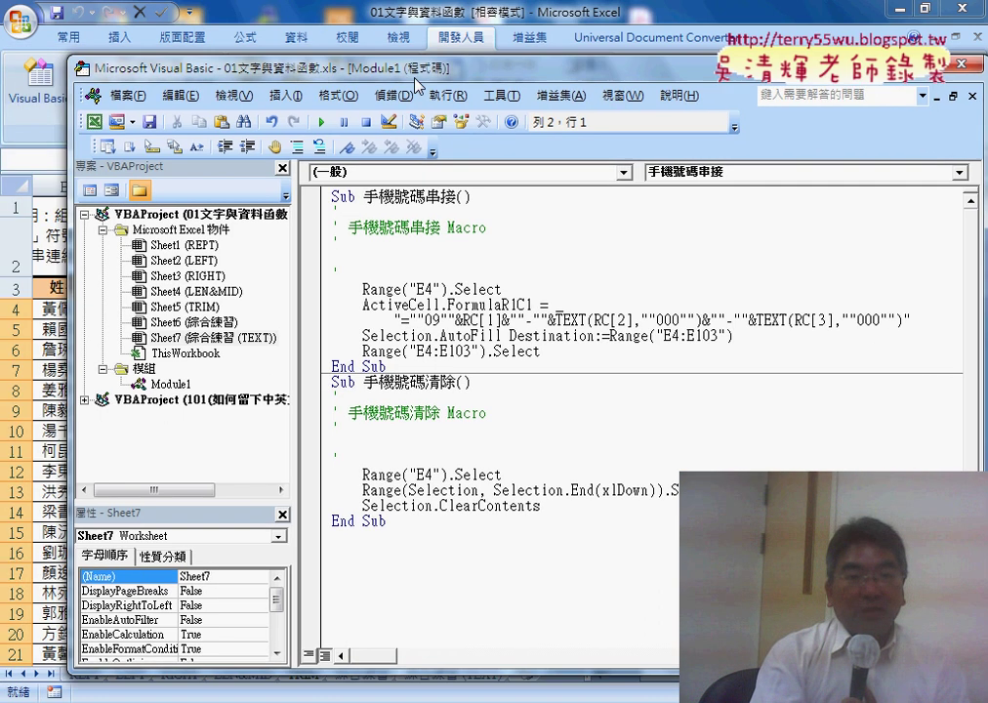
# Step: Reposition the VBA editor and annotate its name, Module1 and the workbook's VBA project
pyautogui.moveTo(339, 77); pyautogui.dragTo(449, 87)
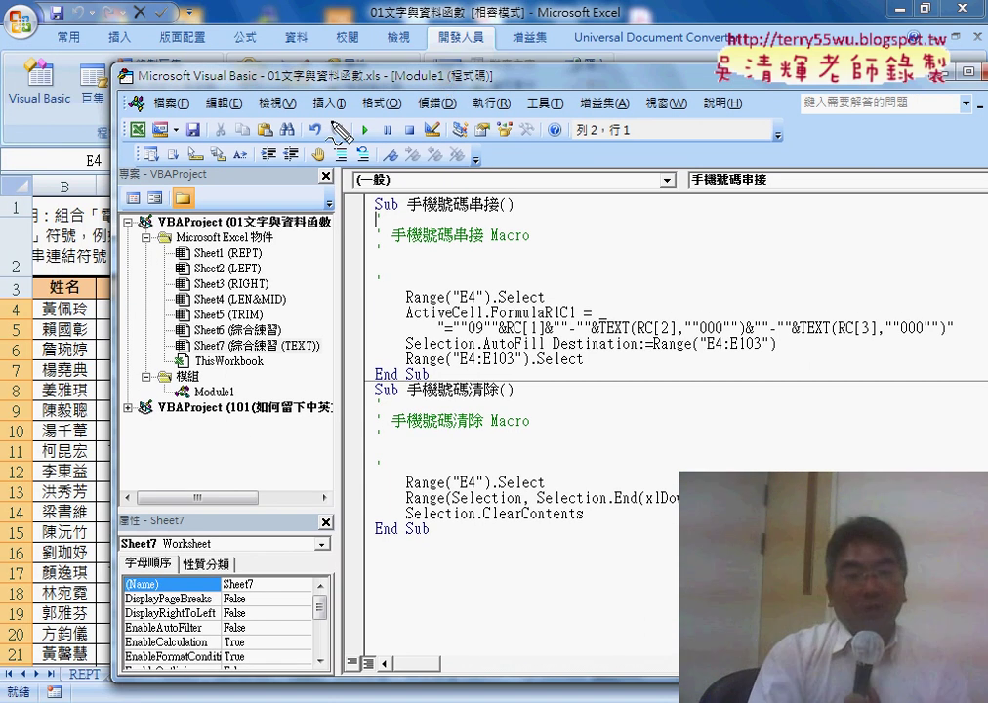
pyautogui.moveTo(256, 68); pyautogui.dragTo(264, 93)
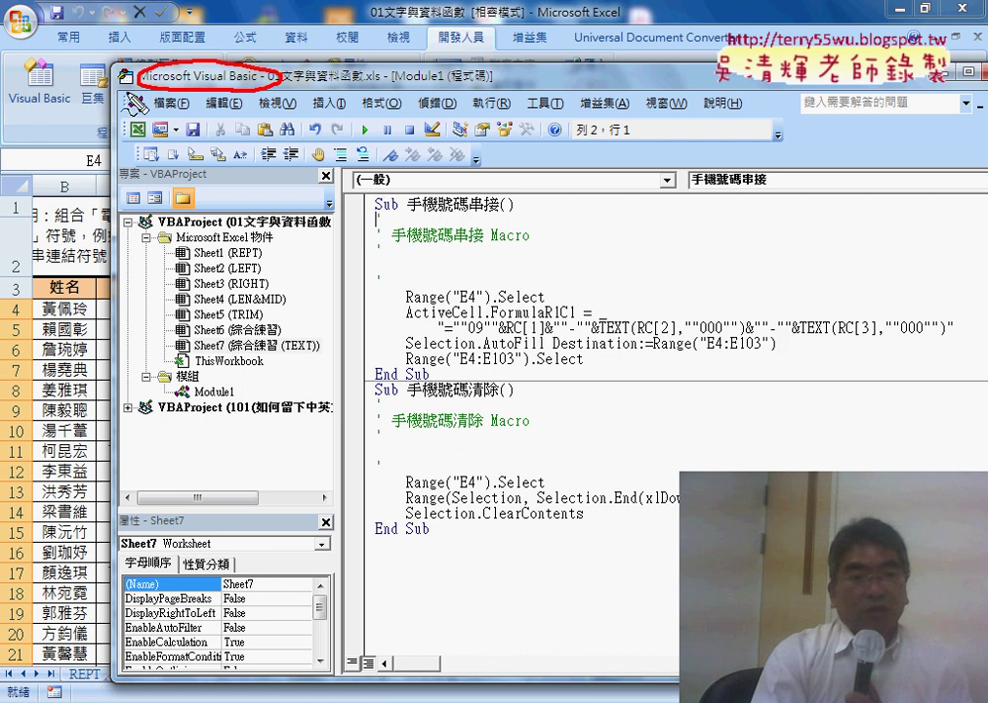
pyautogui.moveTo(27, 61)
pyautogui.mouseDown()
pyautogui.moveTo(127, 97)
pyautogui.moveTo(98, 97)
pyautogui.mouseUp()
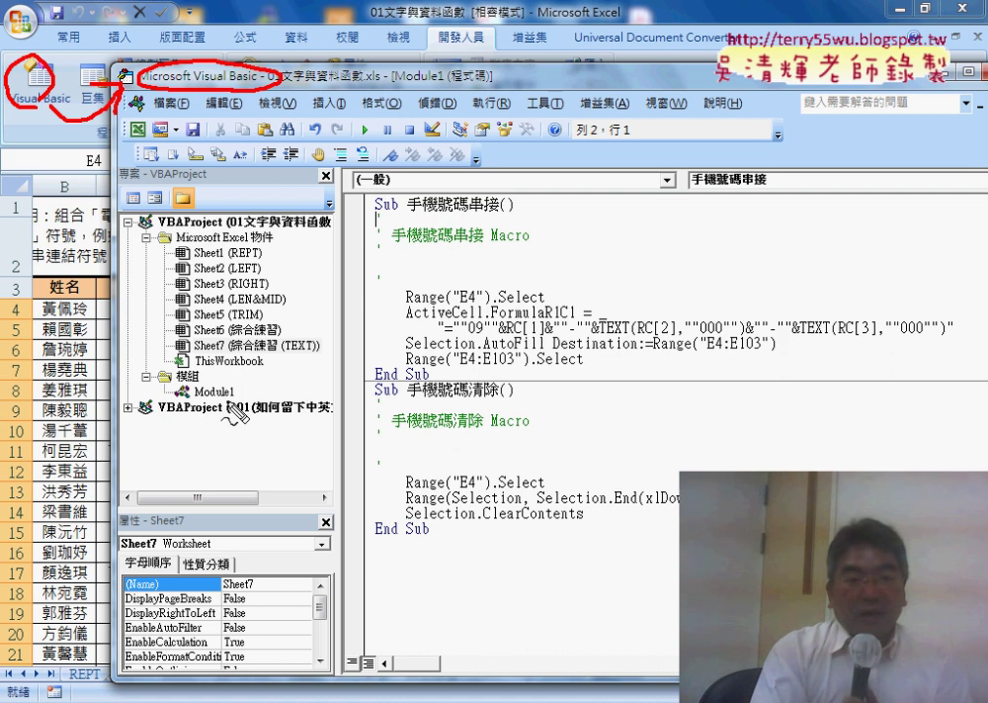
pyautogui.moveTo(233, 400); pyautogui.dragTo(241, 389)
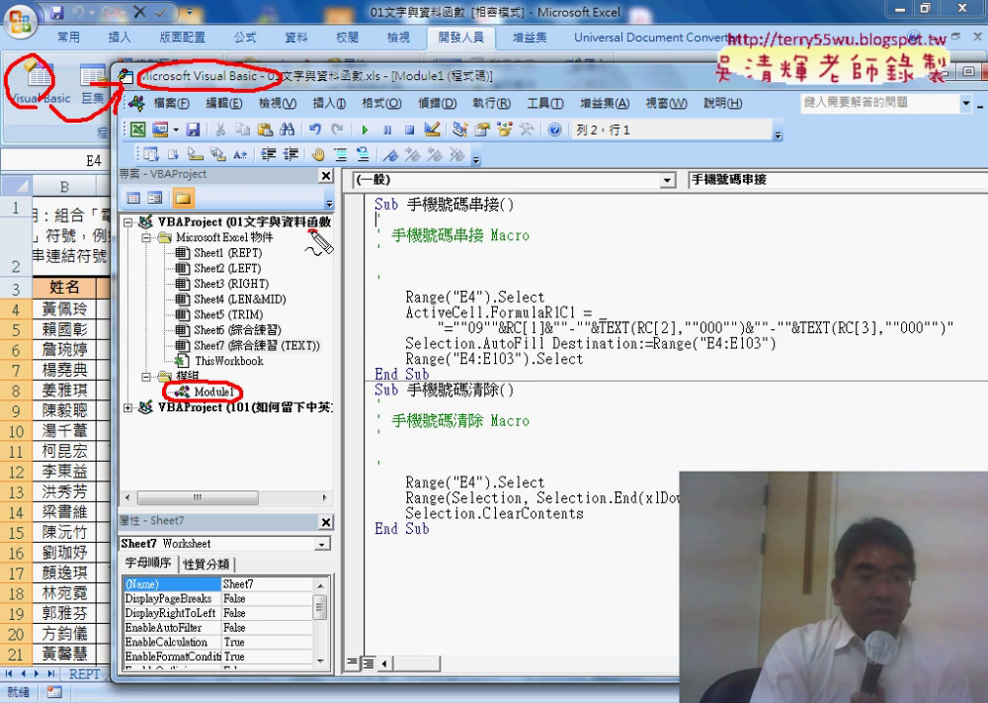
pyautogui.moveTo(330, 233); pyautogui.dragTo(159, 233)
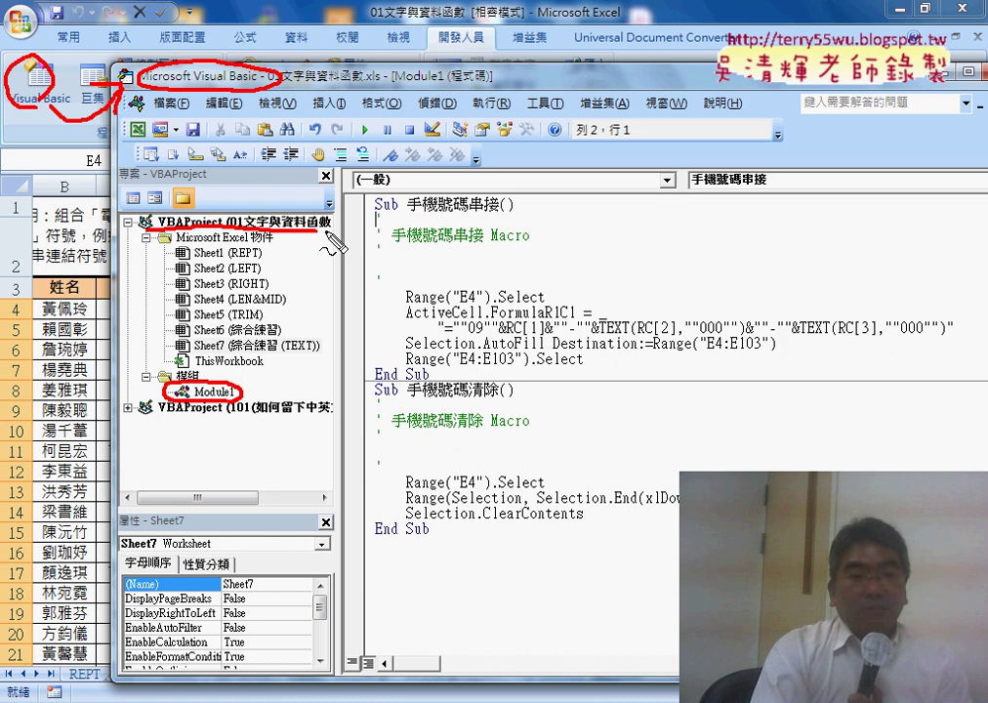
pyautogui.moveTo(465, 29); pyautogui.dragTo(410, 29)
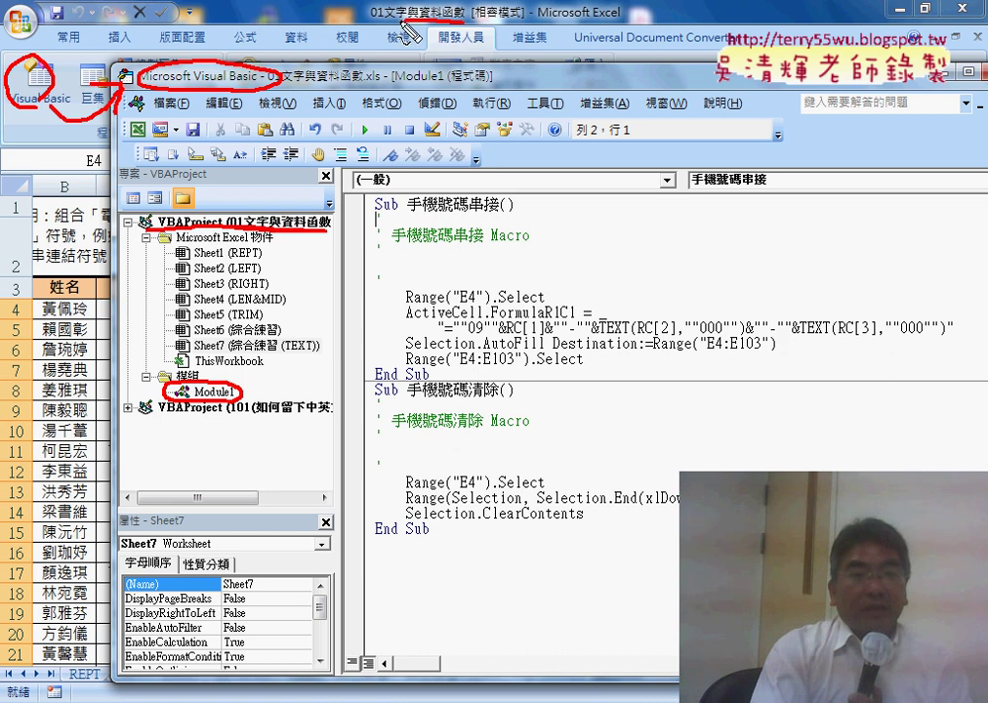
pyautogui.moveTo(337, 39)
pyautogui.mouseDown()
pyautogui.moveTo(303, 212)
pyautogui.moveTo(330, 180)
pyautogui.mouseUp()
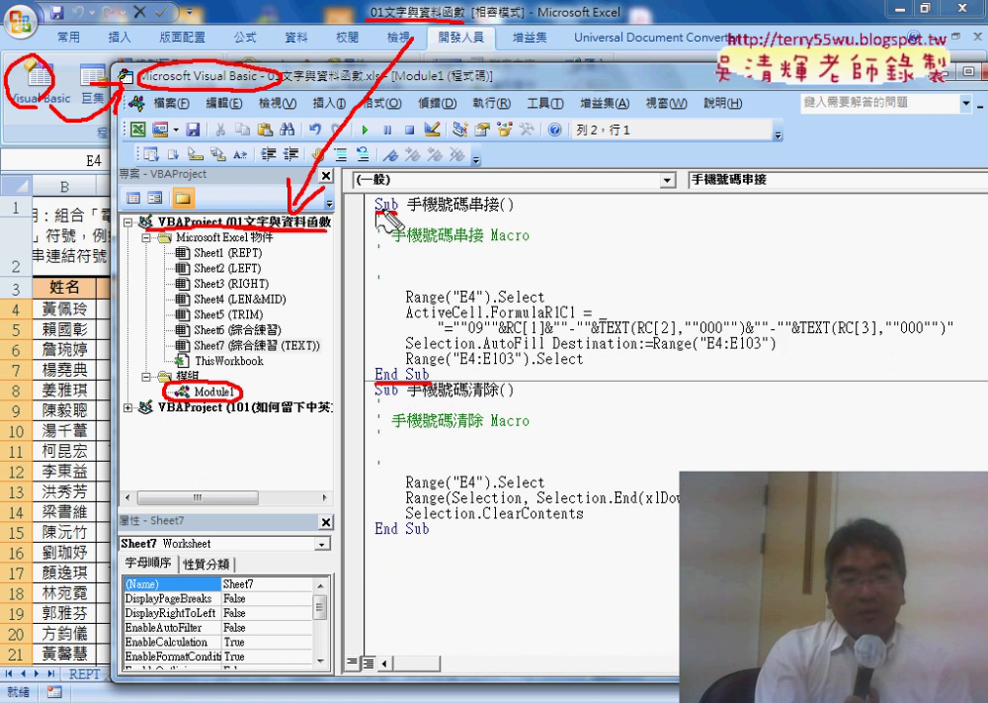
pyautogui.moveTo(408, 211); pyautogui.dragTo(496, 207)
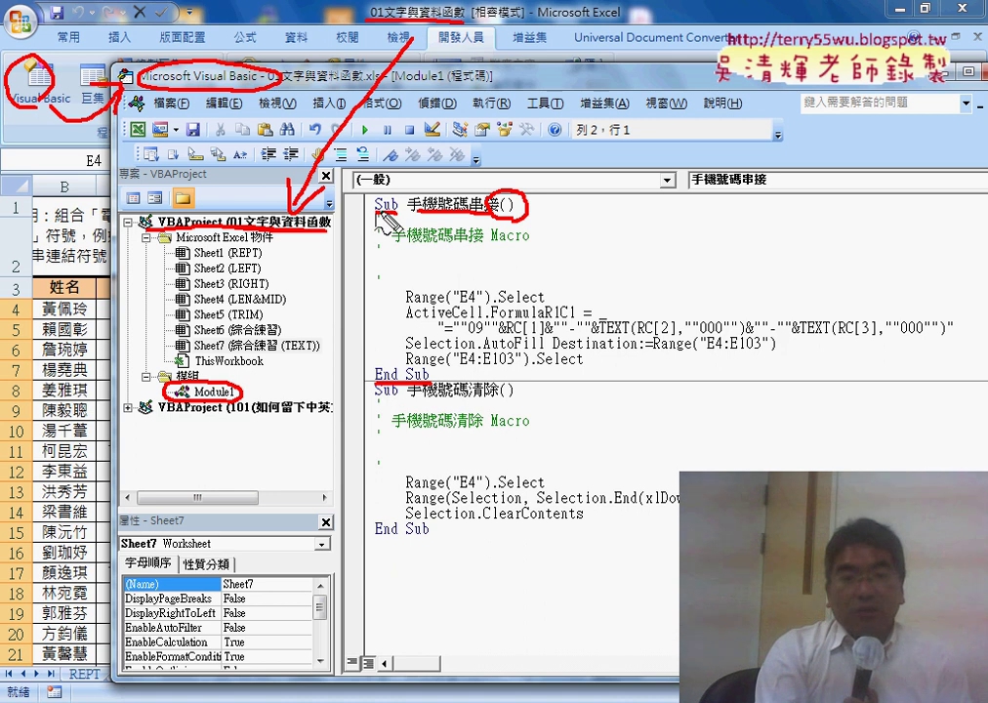
pyautogui.moveTo(391, 244); pyautogui.dragTo(489, 246)
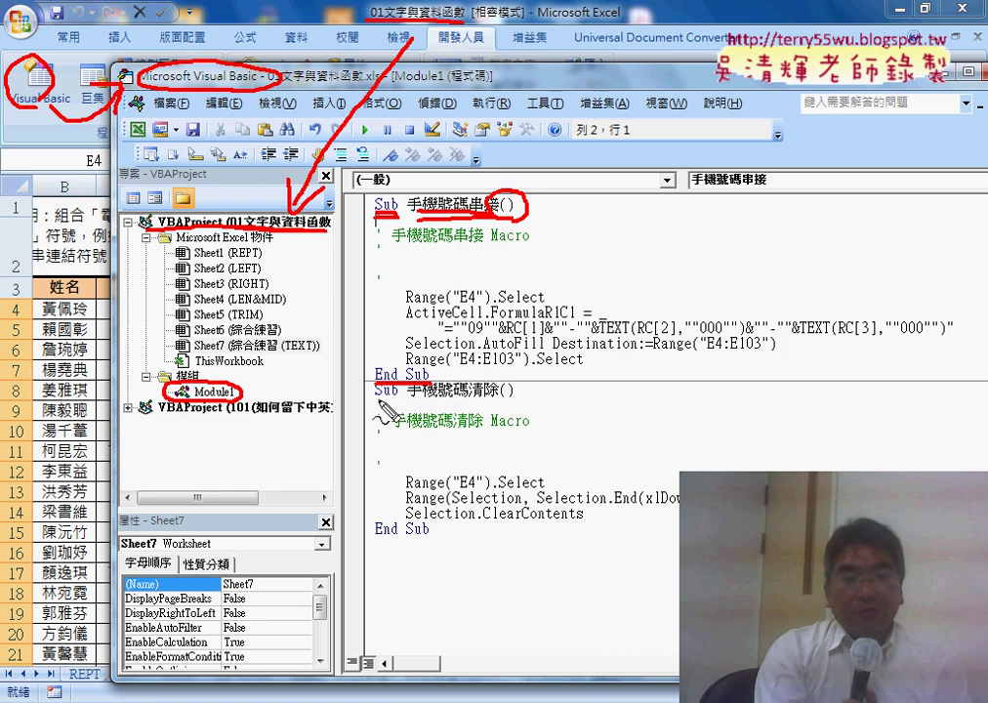
pyautogui.moveTo(376, 399)
pyautogui.mouseDown()
pyautogui.moveTo(507, 406)
pyautogui.moveTo(514, 381)
pyautogui.mouseUp()
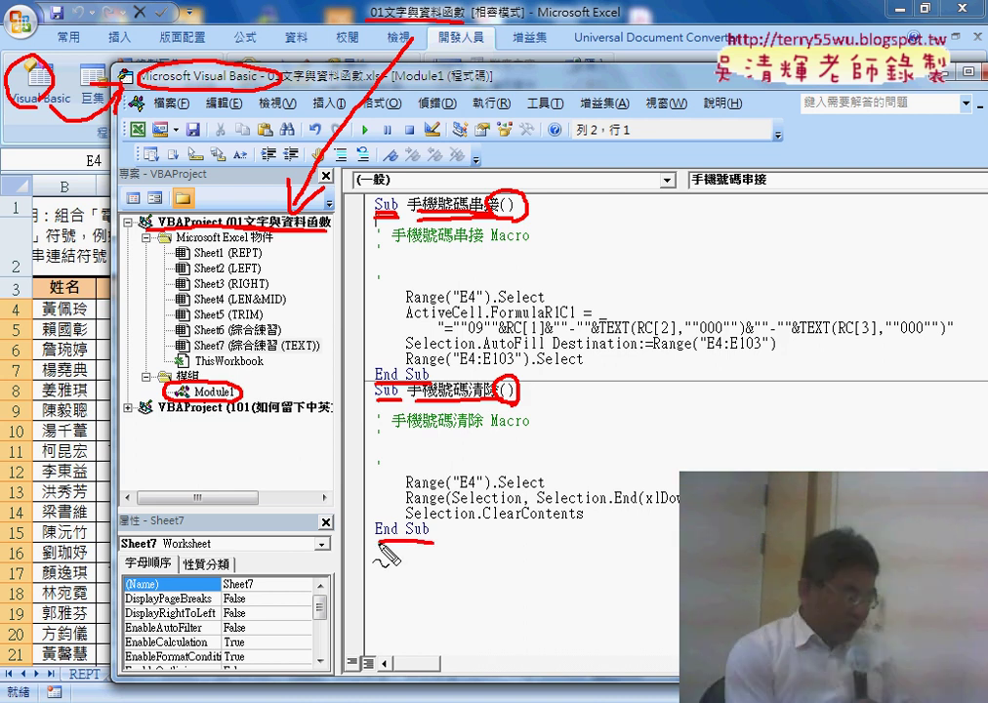
pyautogui.press('Escape')
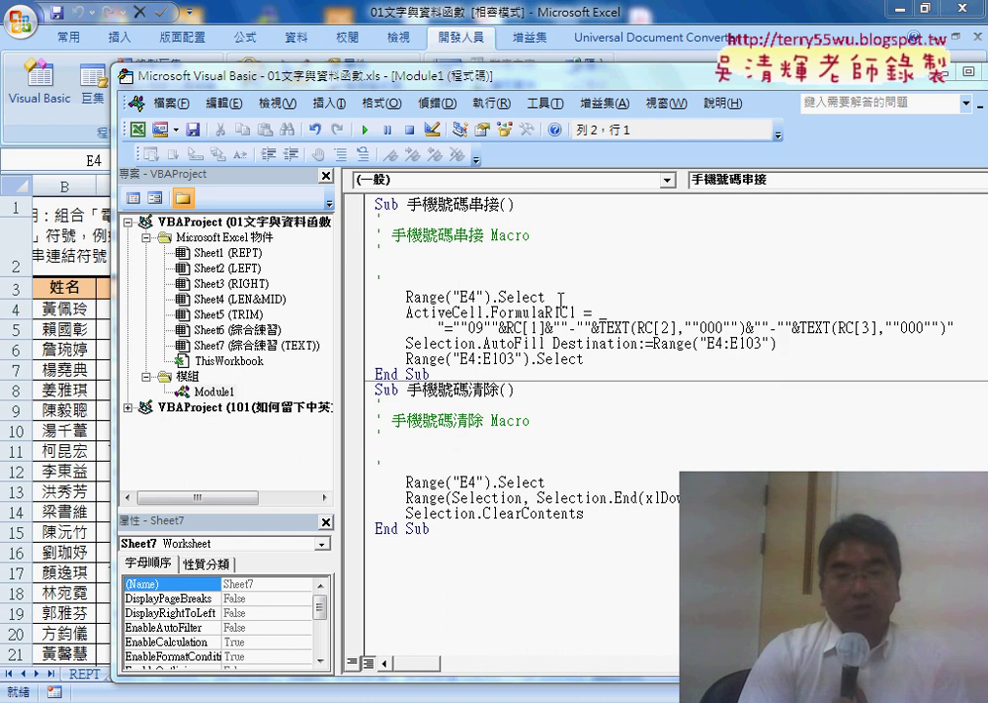
# Step: Delete the recorded comment lines under Sub 手機號碼串接() and leave a blank line after it
pyautogui.moveTo(561, 298); pyautogui.dragTo(327, 213)
pyautogui.click(394, 276)
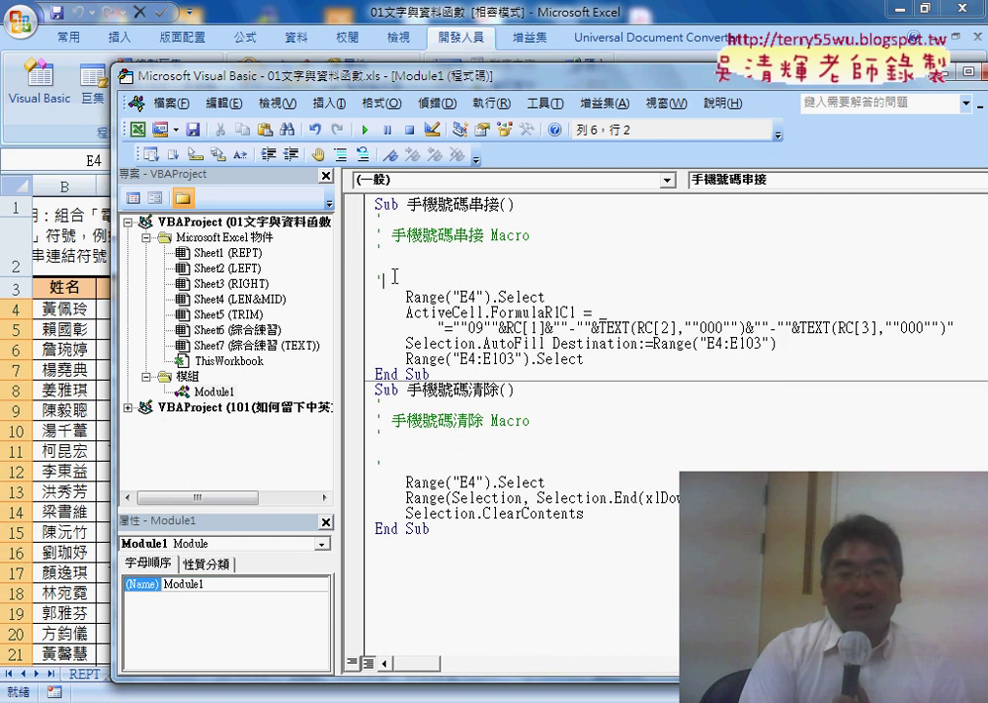
pyautogui.moveTo(394, 276); pyautogui.dragTo(367, 221)
pyautogui.click(445, 223)
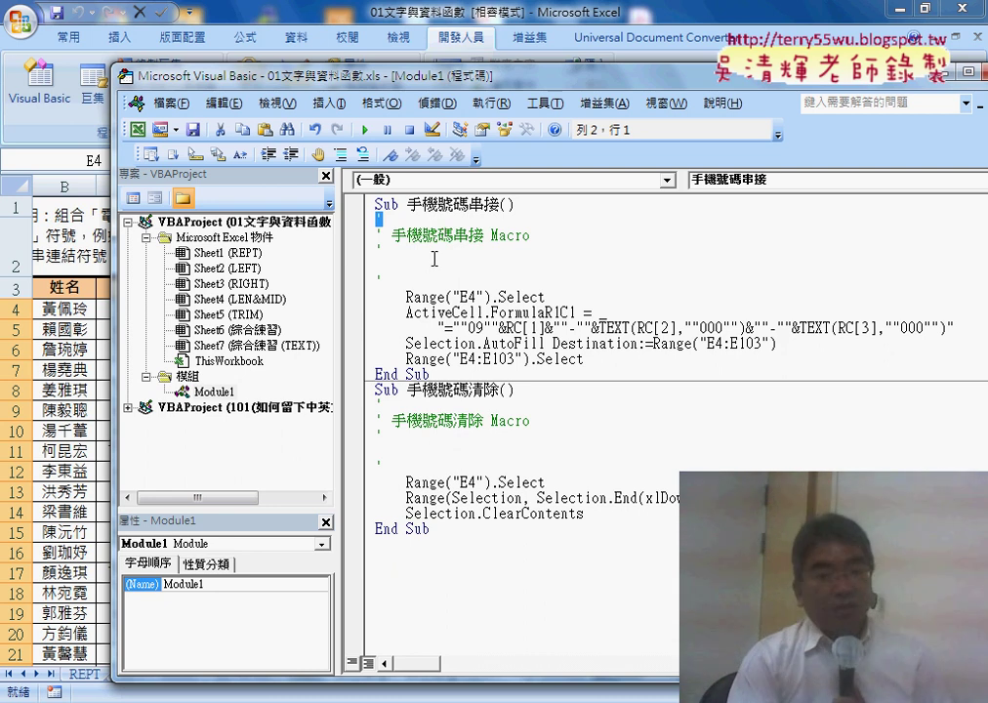
pyautogui.moveTo(361, 221); pyautogui.dragTo(361, 281)
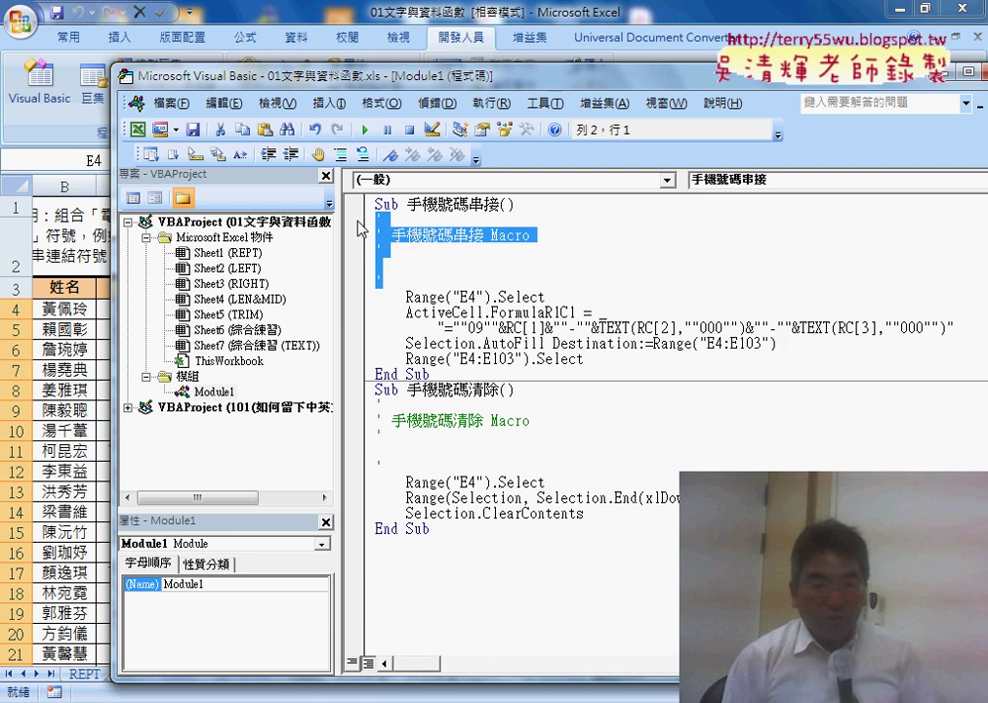
pyautogui.press('Delete')
pyautogui.press('Delete')
pyautogui.press('Return')
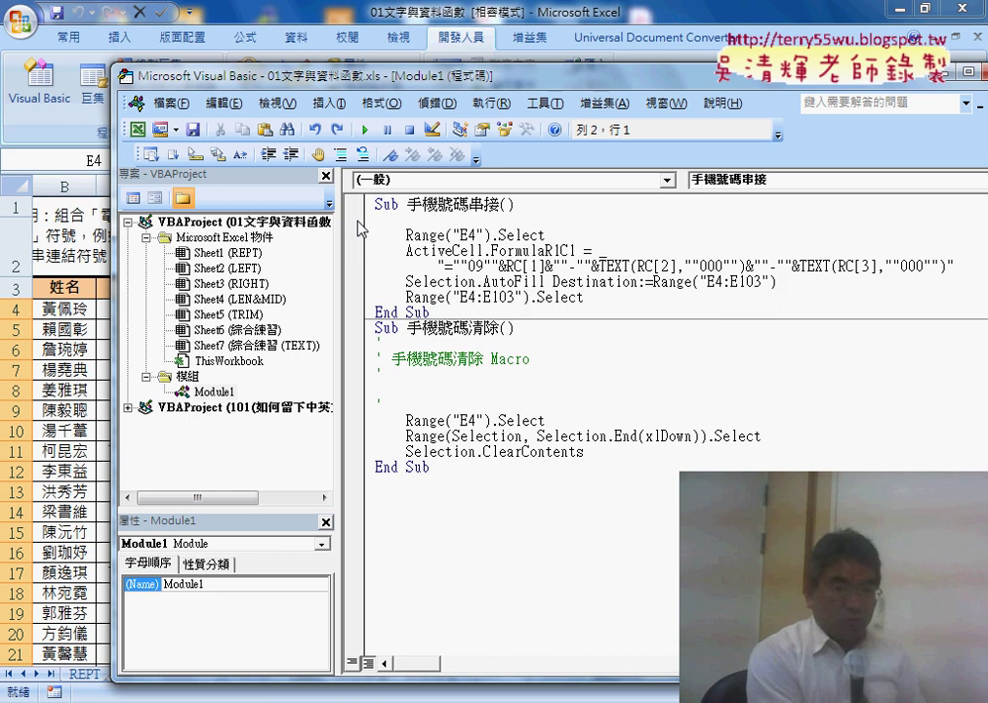
# Step: Add step comments 1. and '2. above the Range("E4") and FormulaR1C1 statements
pyautogui.press('Up')
pyautogui.press('Tab')
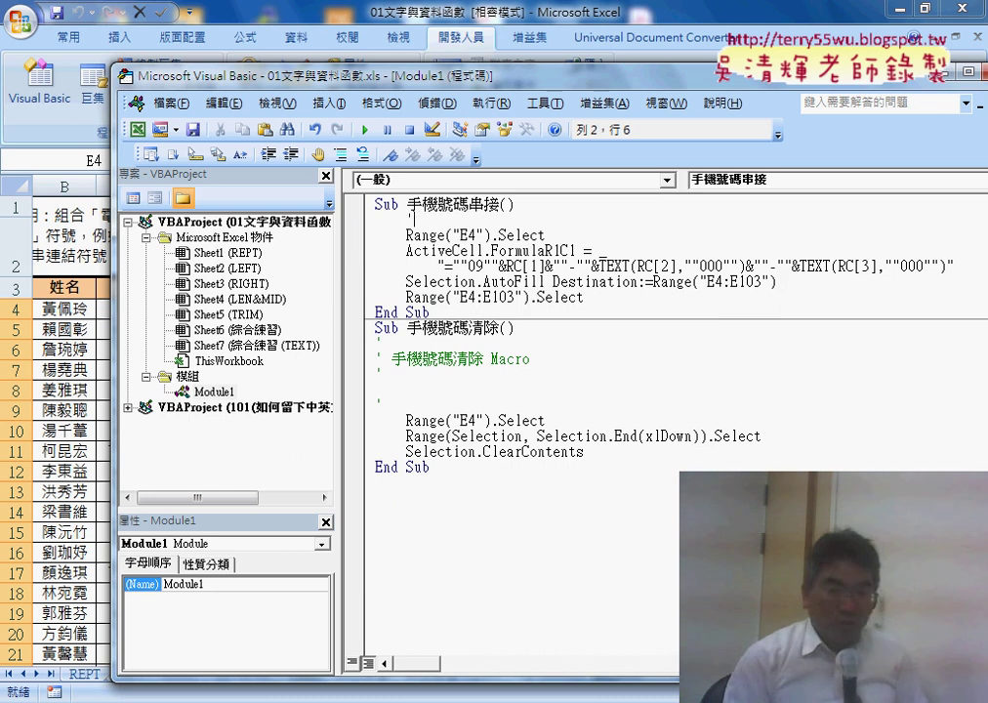
pyautogui.write('1.')
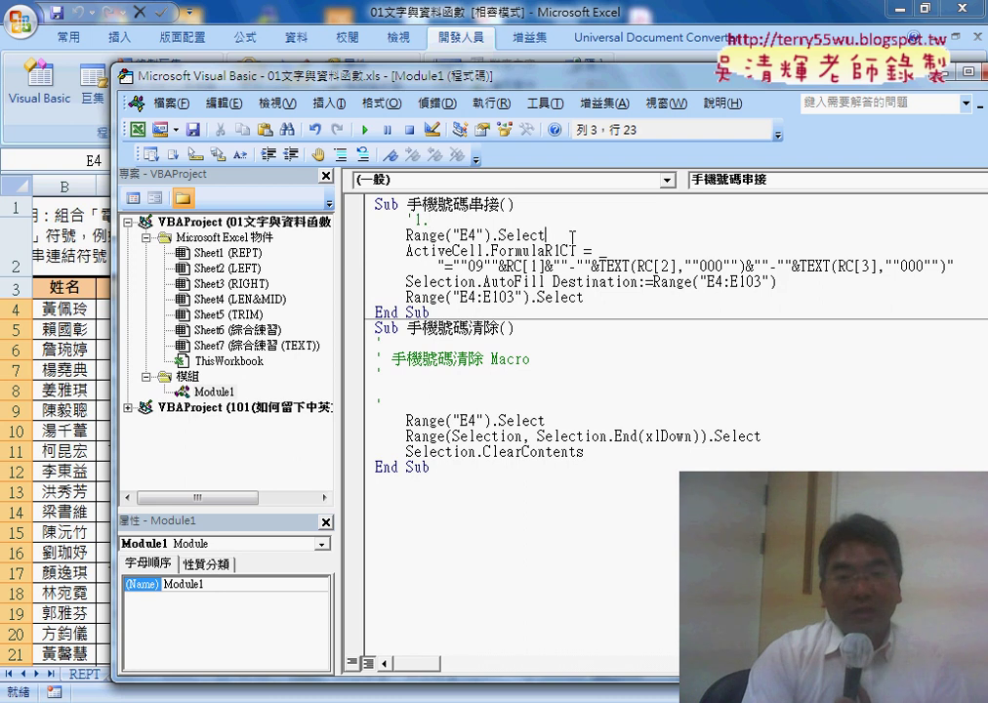
pyautogui.moveTo(573, 237); pyautogui.dragTo(420, 238)
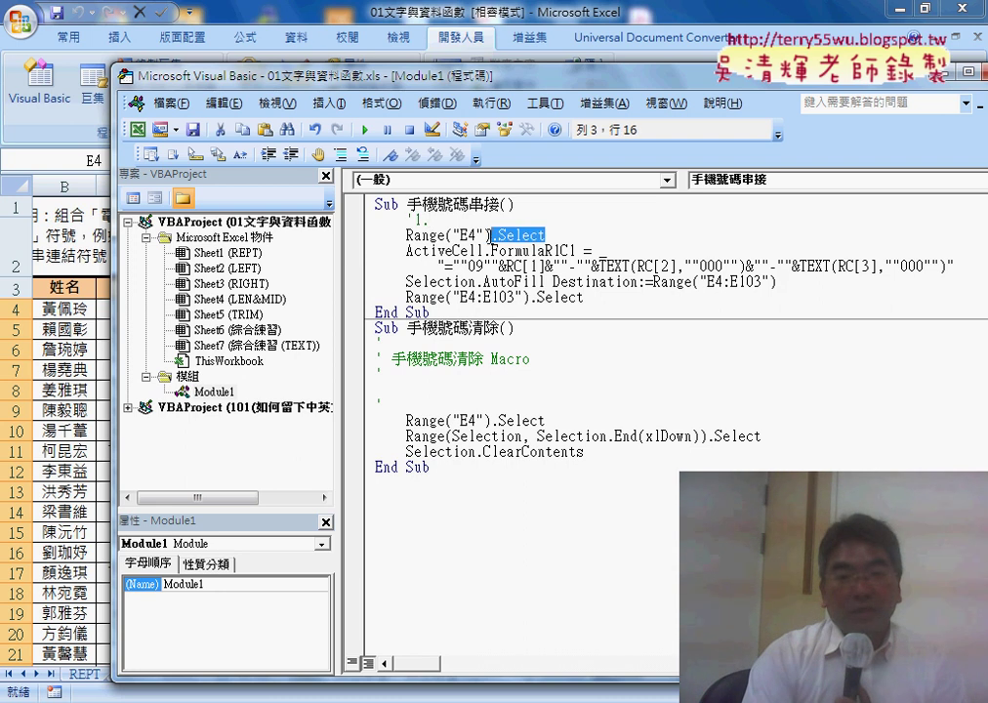
pyautogui.click(547, 236)
pyautogui.press('Return')
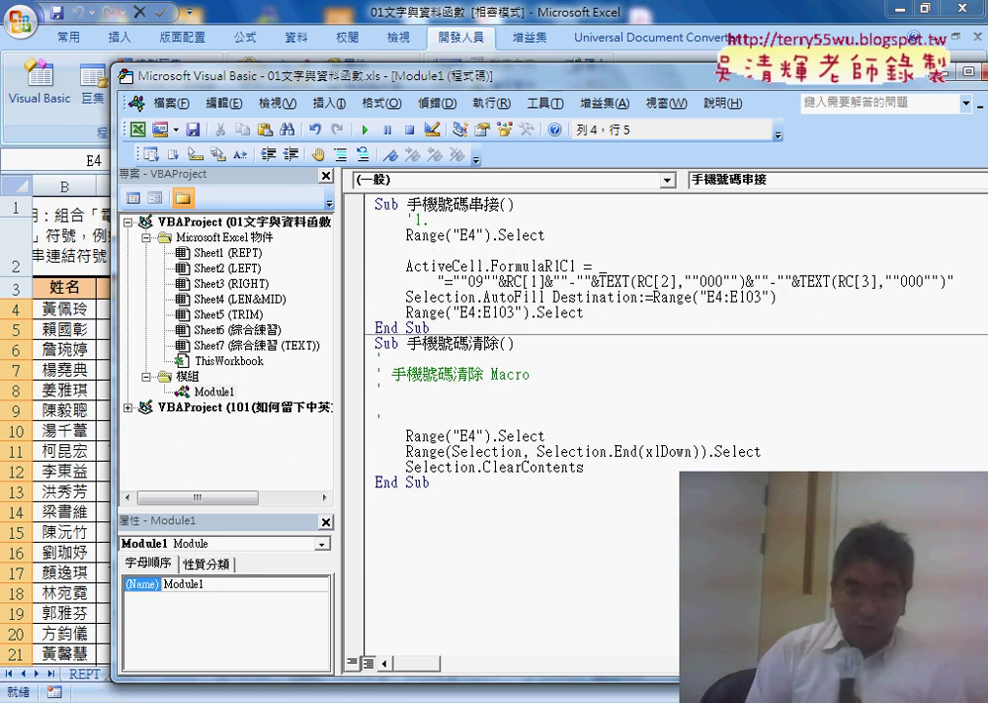
pyautogui.write("'2.")
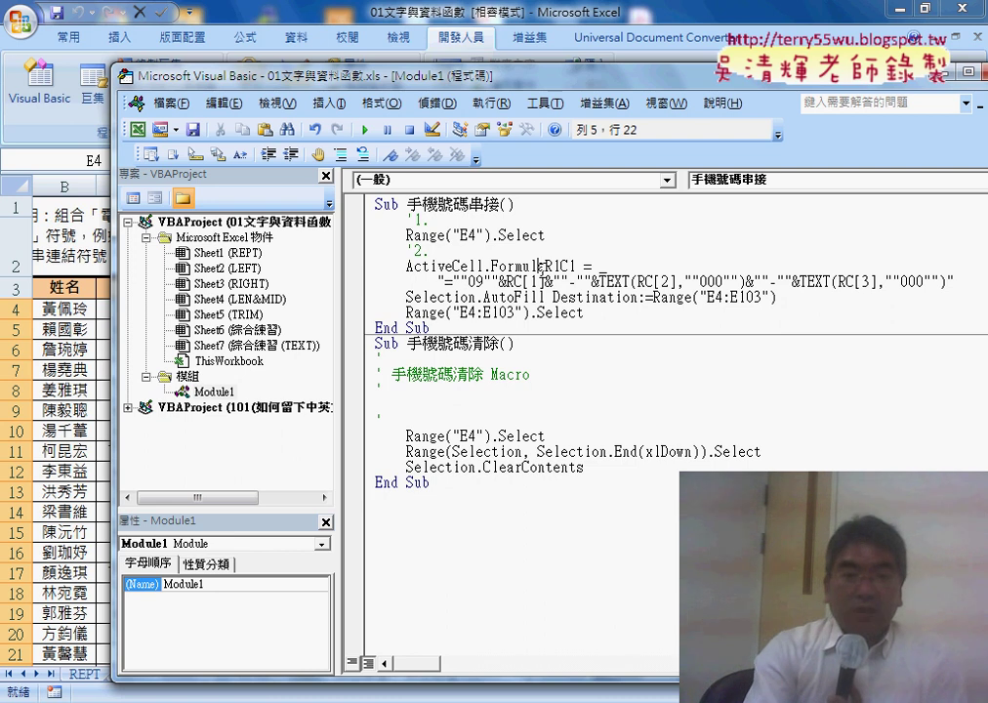
# Step: Highlight the phone-number formula string, Formula, ActiveCell and Range("E4") to explain each part
pyautogui.moveTo(446, 281); pyautogui.dragTo(935, 288)
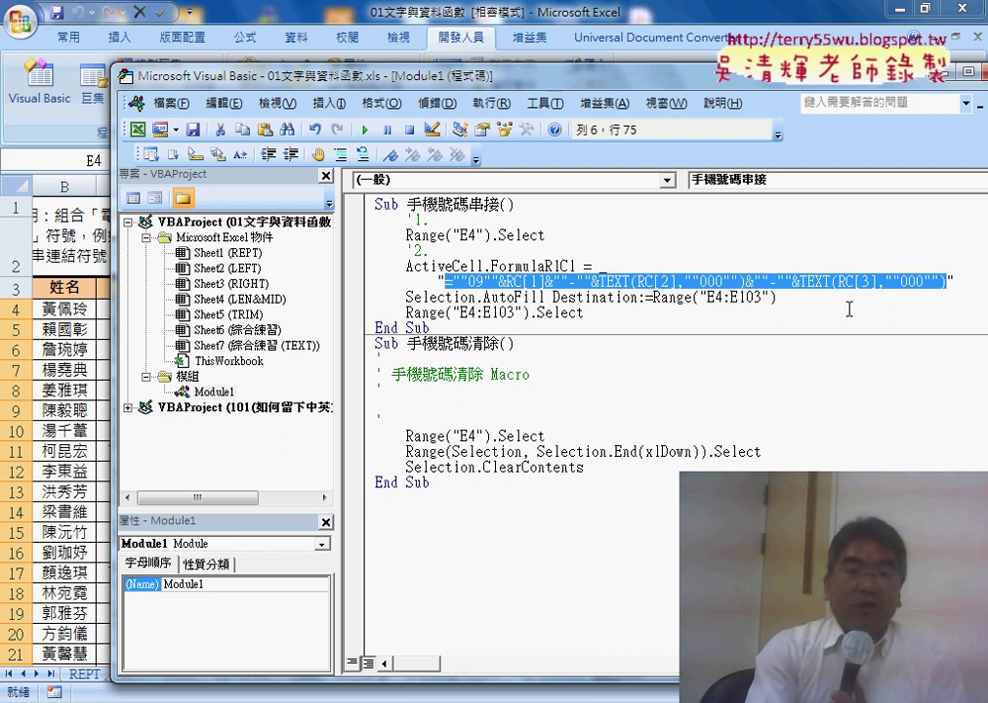
pyautogui.moveTo(491, 266); pyautogui.dragTo(526, 265)
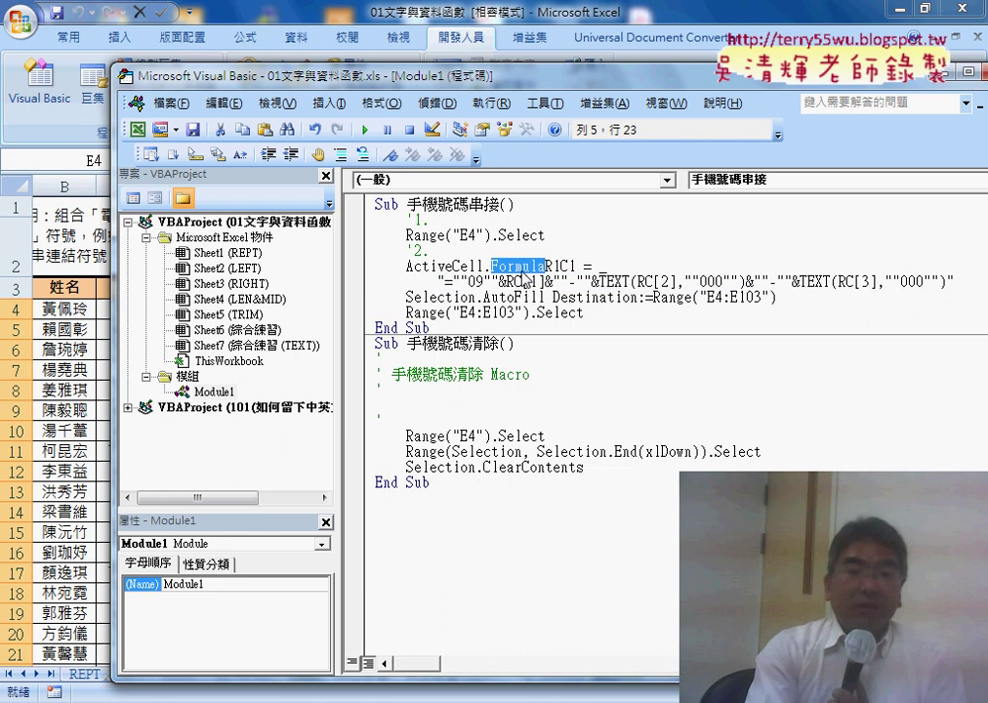
pyautogui.moveTo(484, 266); pyautogui.dragTo(454, 266)
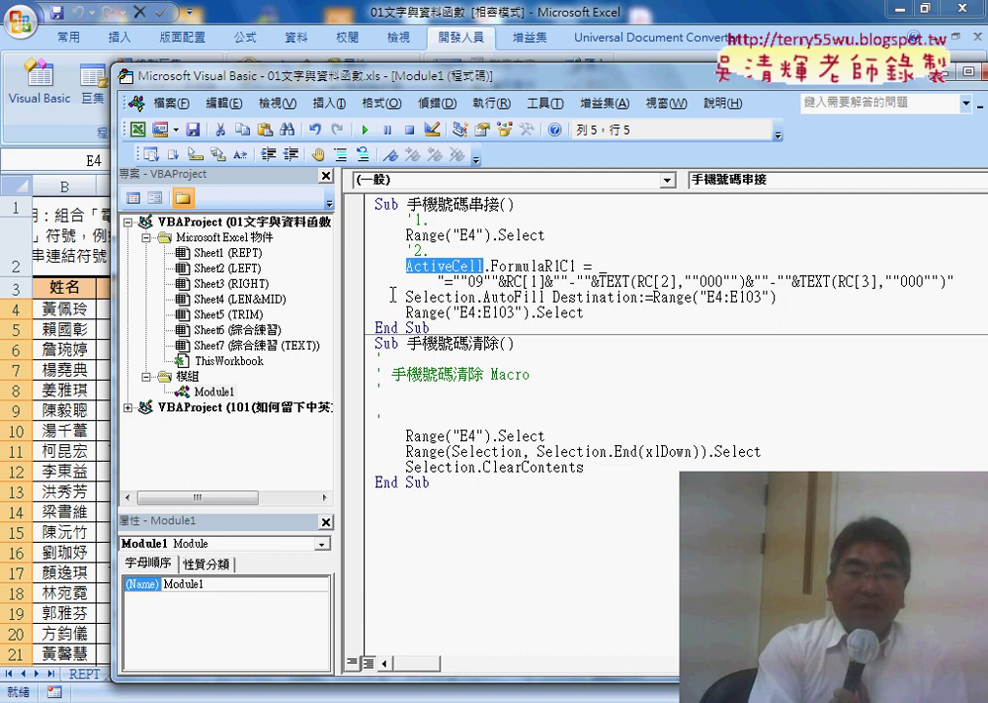
pyautogui.moveTo(407, 235); pyautogui.dragTo(491, 235)
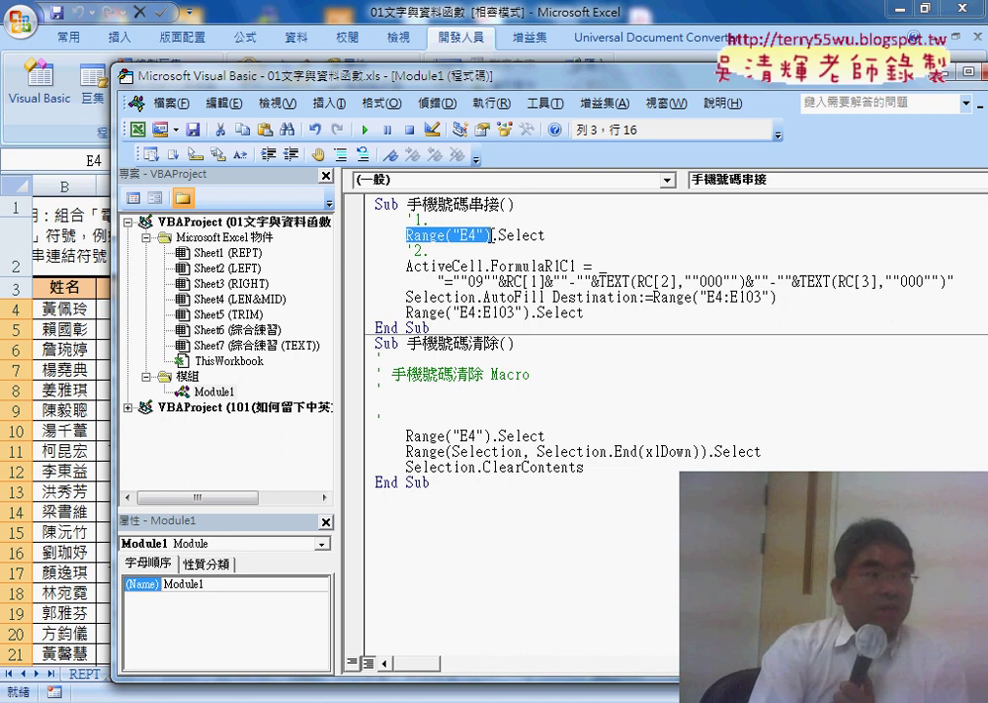
pyautogui.moveTo(407, 265); pyautogui.dragTo(485, 266)
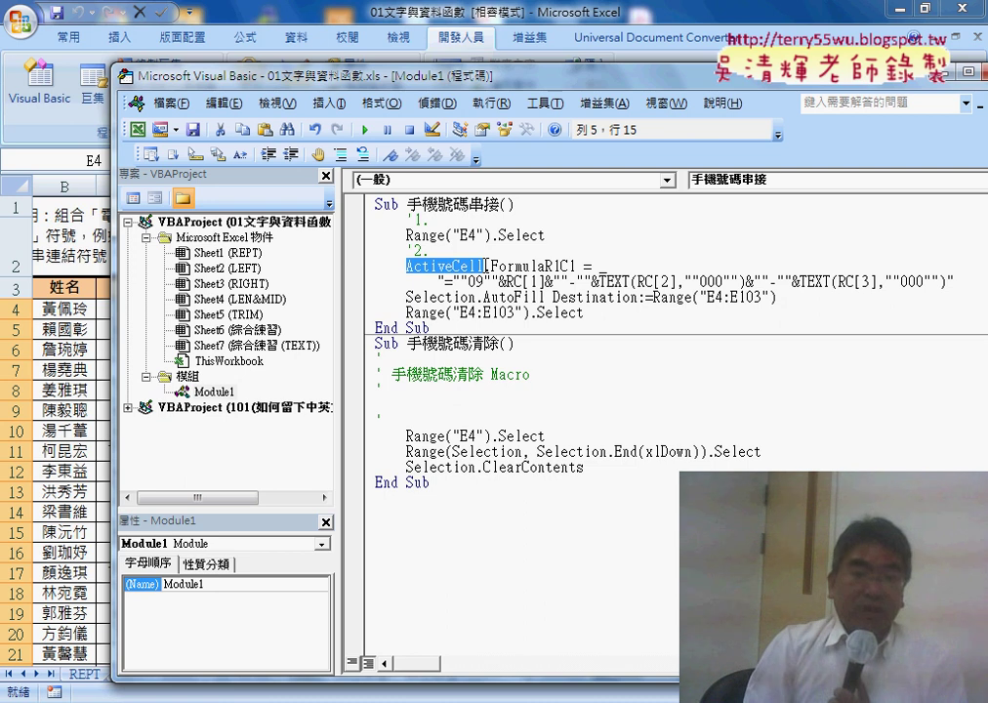
# Step: Insert a '3. comment above the Selection.AutoFill line and review the numbered comments
pyautogui.click(405, 298)
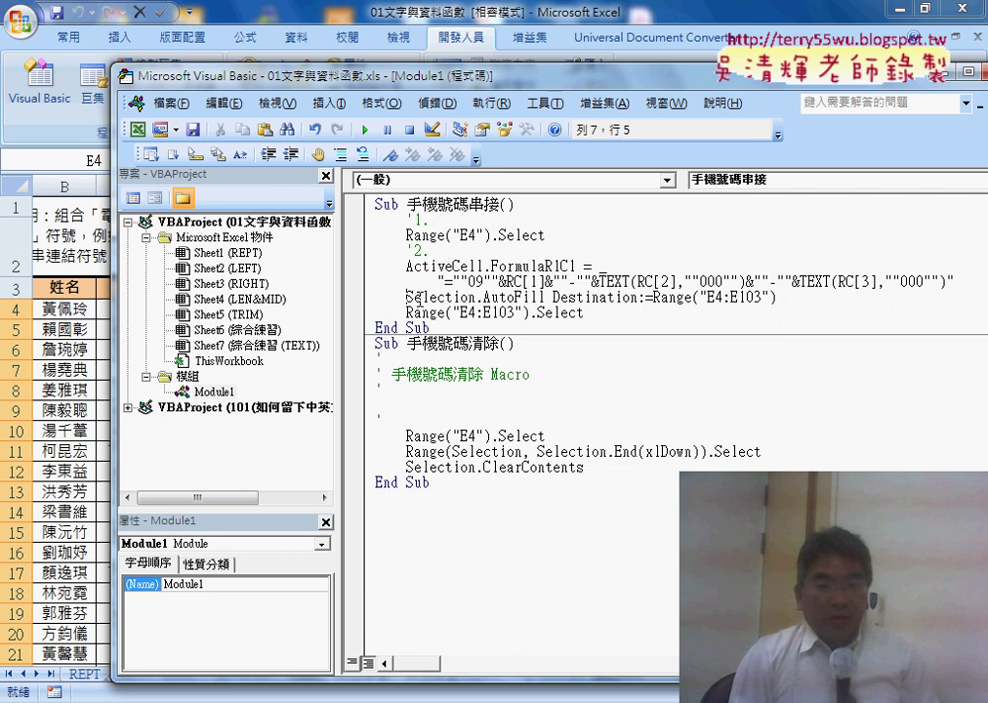
pyautogui.press('Return')
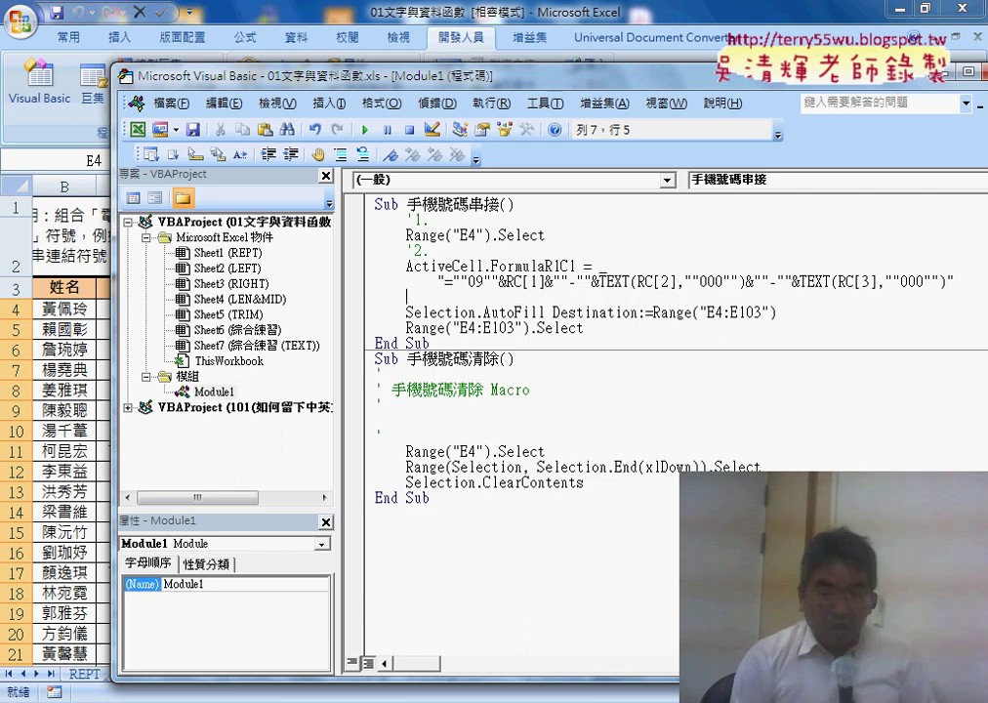
pyautogui.hotkey('ctrl', 'j')
pyautogui.write("'3")
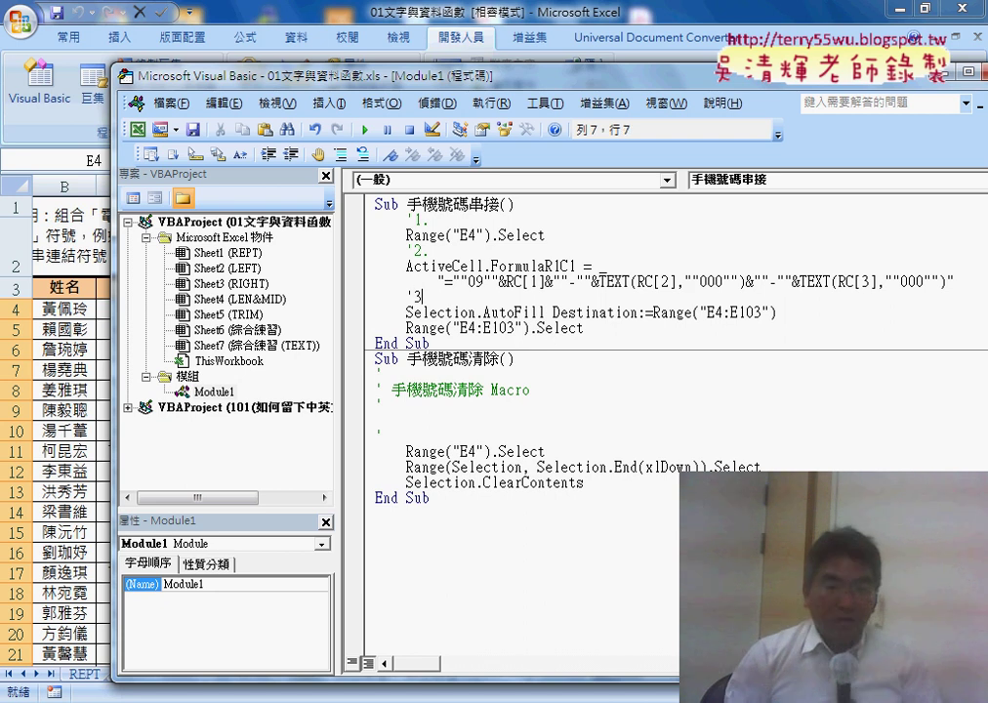
pyautogui.write('.')
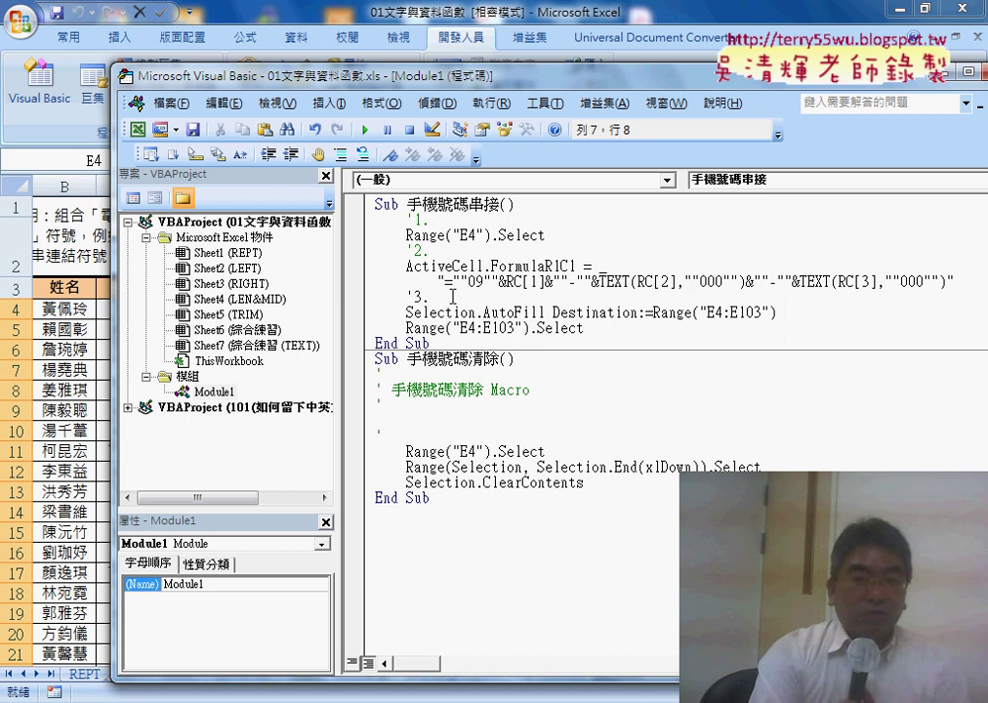
pyautogui.moveTo(452, 296); pyautogui.dragTo(358, 227)
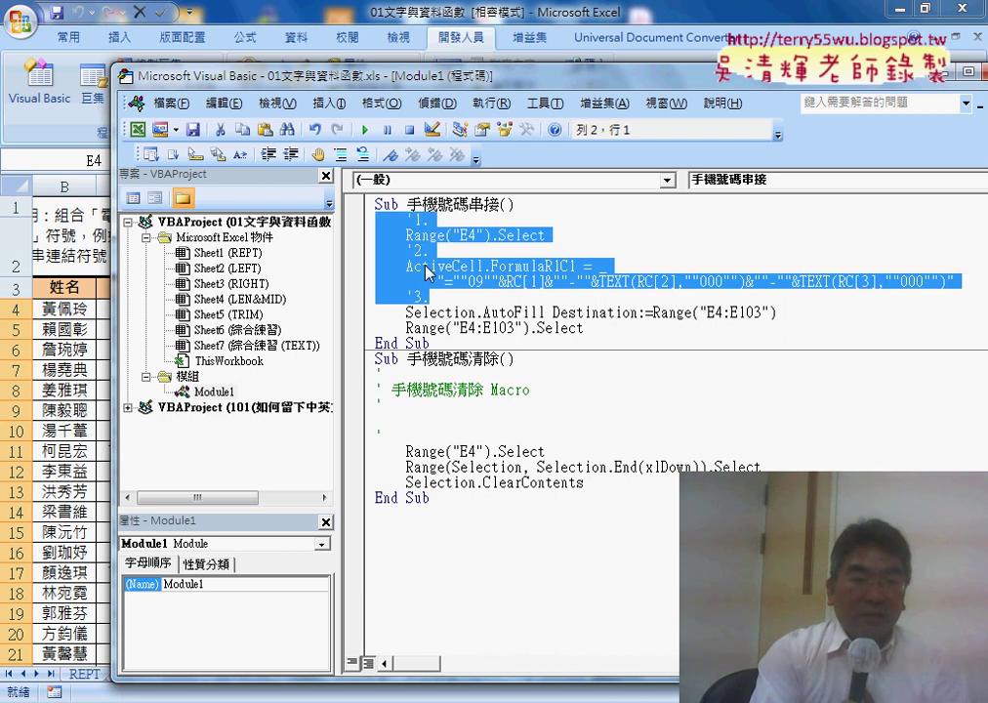
pyautogui.click(452, 223)
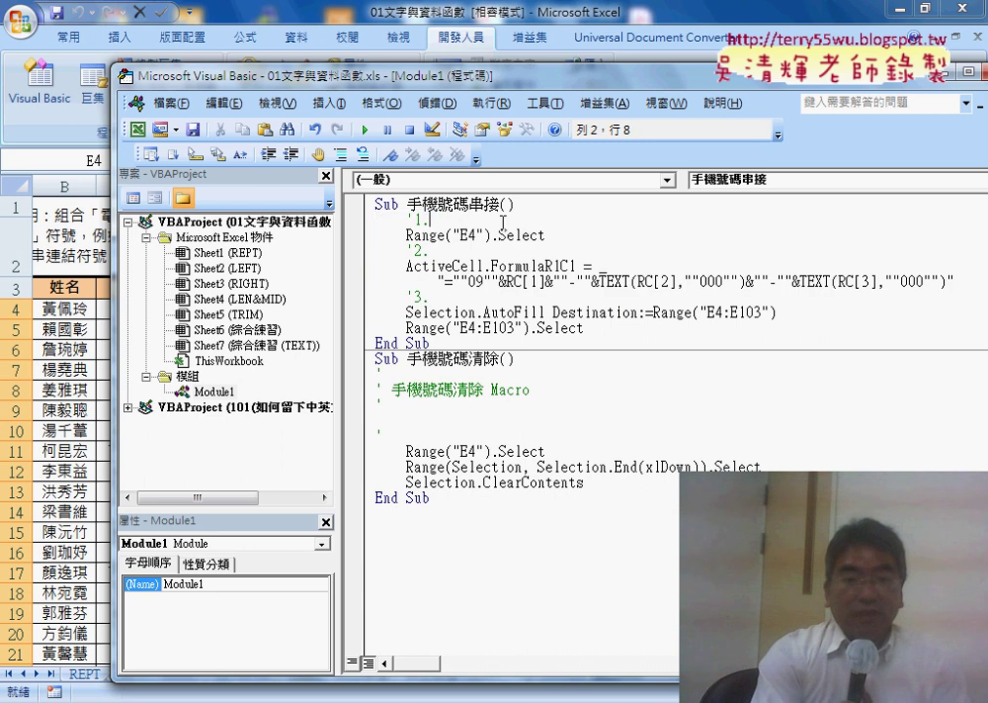
pyautogui.click(447, 291)
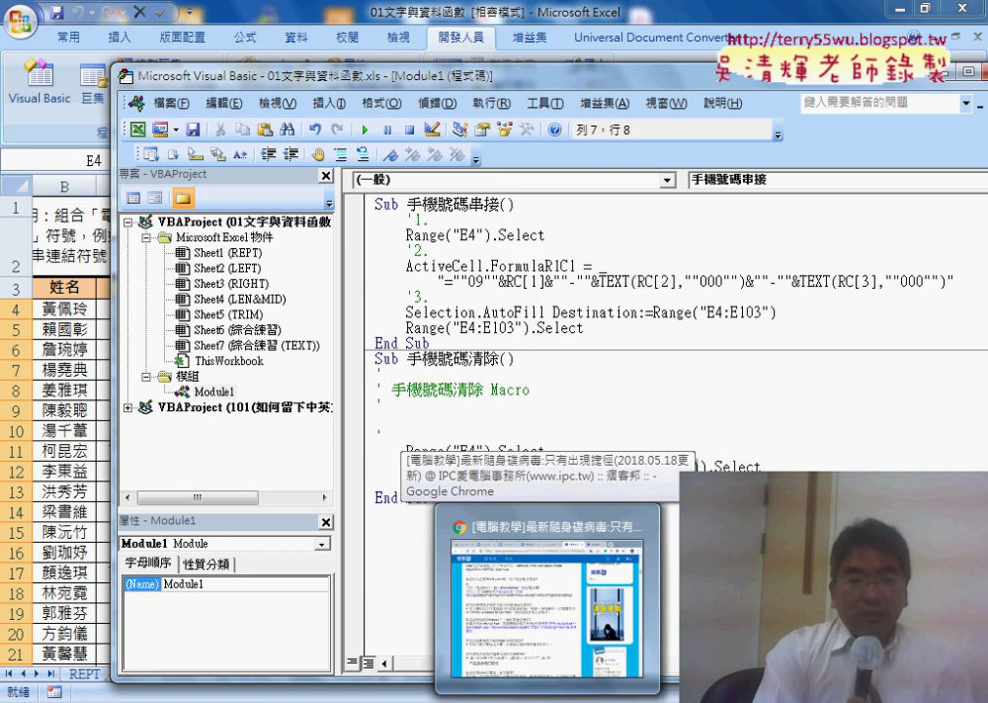
# Step: Copy the two commented Subs from the Google Docs reference and return to the VBA editor
pyautogui.click(528, 540)
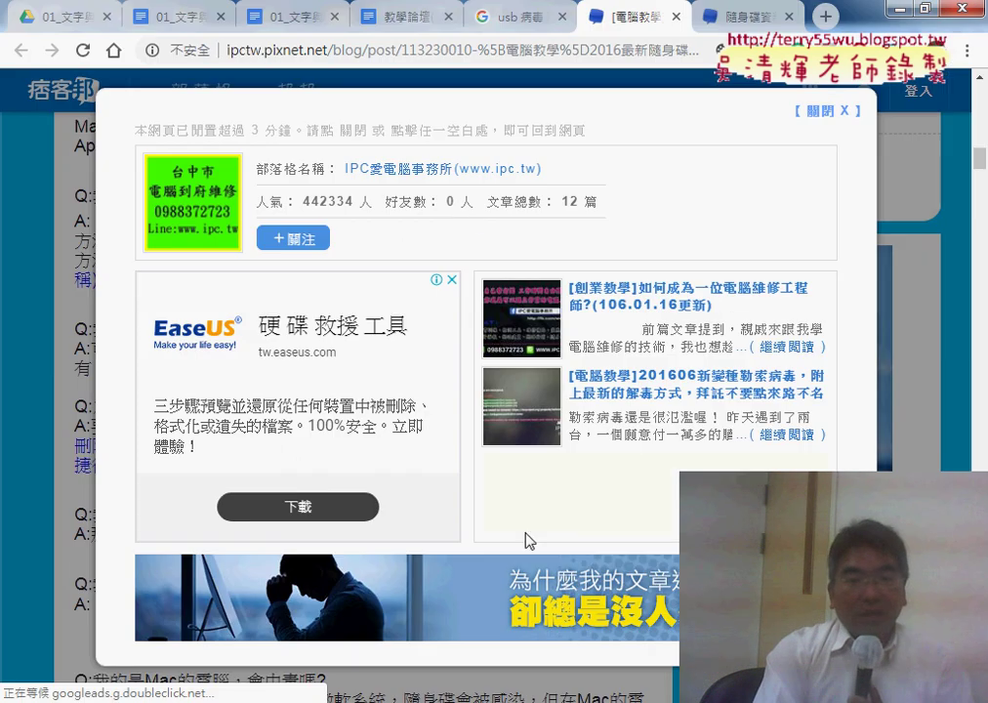
pyautogui.click(188, 15)
pyautogui.scroll(-5, 473, 363)
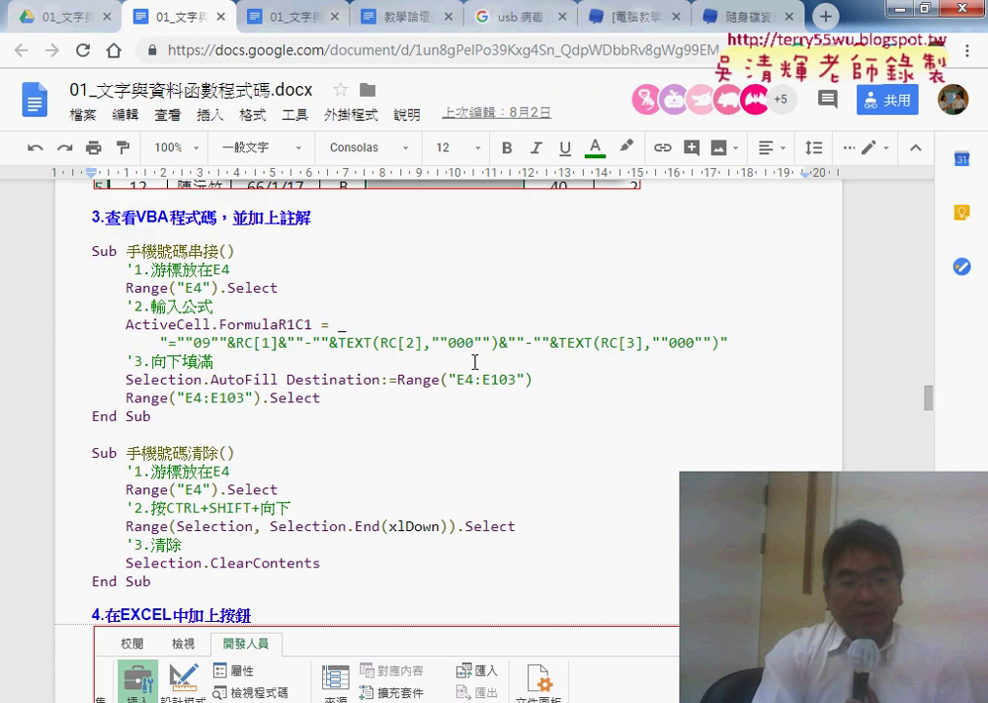
pyautogui.moveTo(76, 258); pyautogui.dragTo(160, 418)
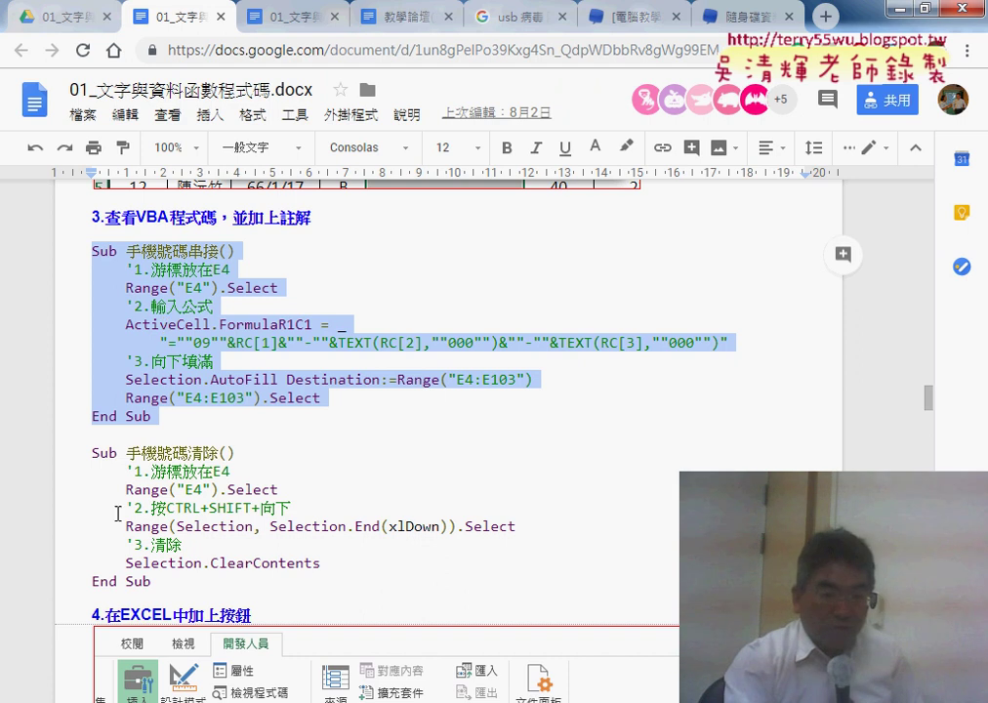
pyautogui.moveTo(161, 584); pyautogui.dragTo(82, 256)
pyautogui.hotkey('ctrl', 'c')
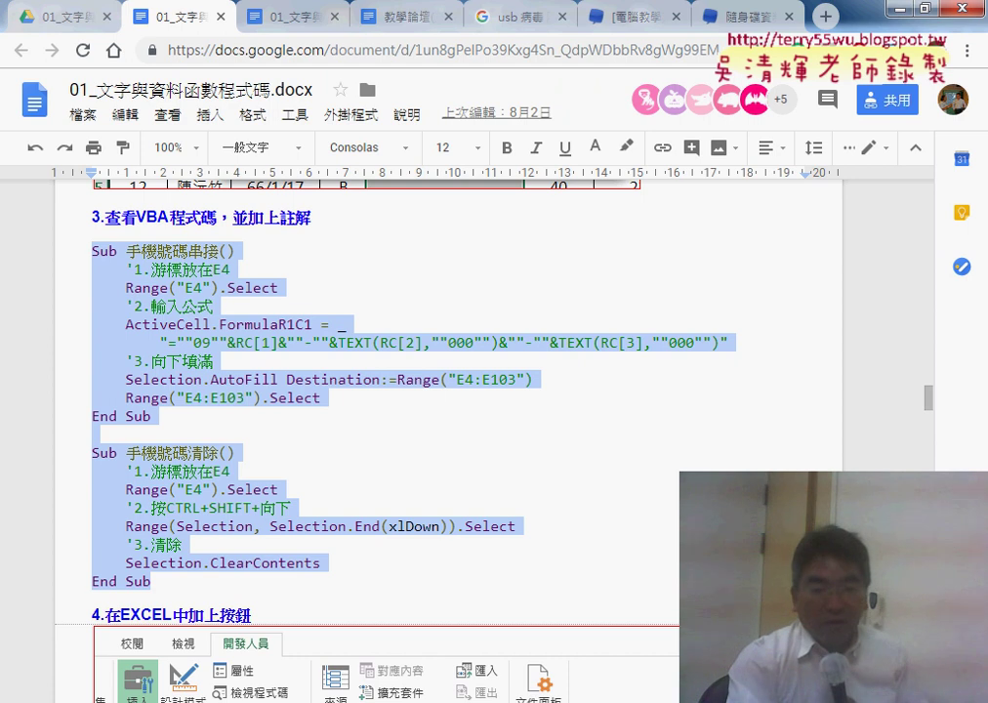
pyautogui.click(400, 586)
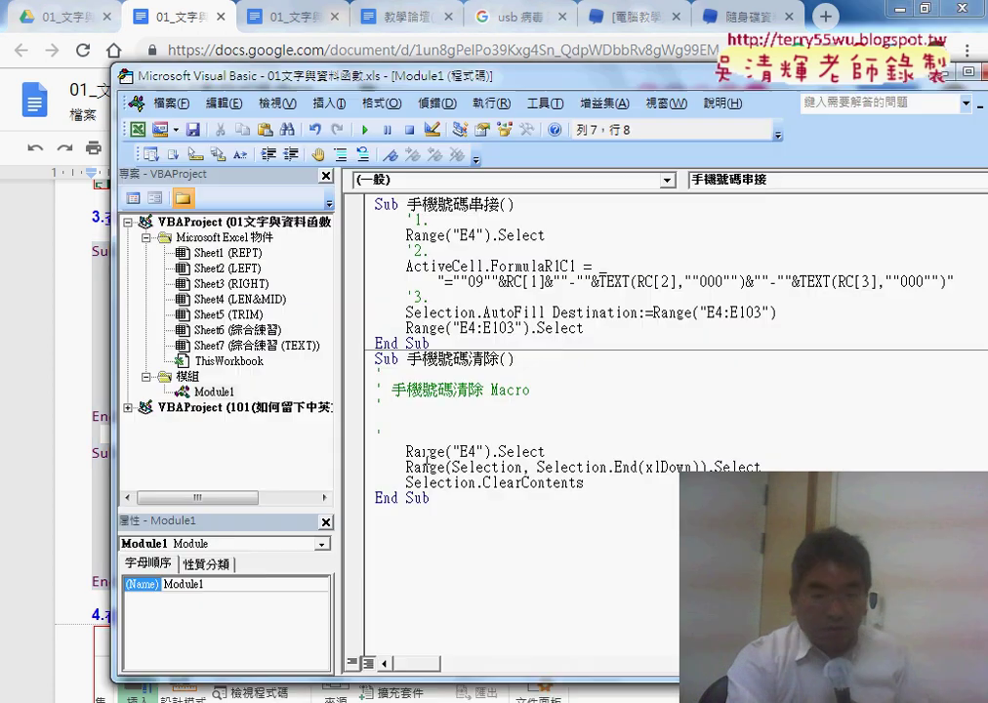
# Step: Replace Module1's code with the pasted commented macros and select the comment 游標放在E4
pyautogui.moveTo(430, 498); pyautogui.dragTo(364, 198)
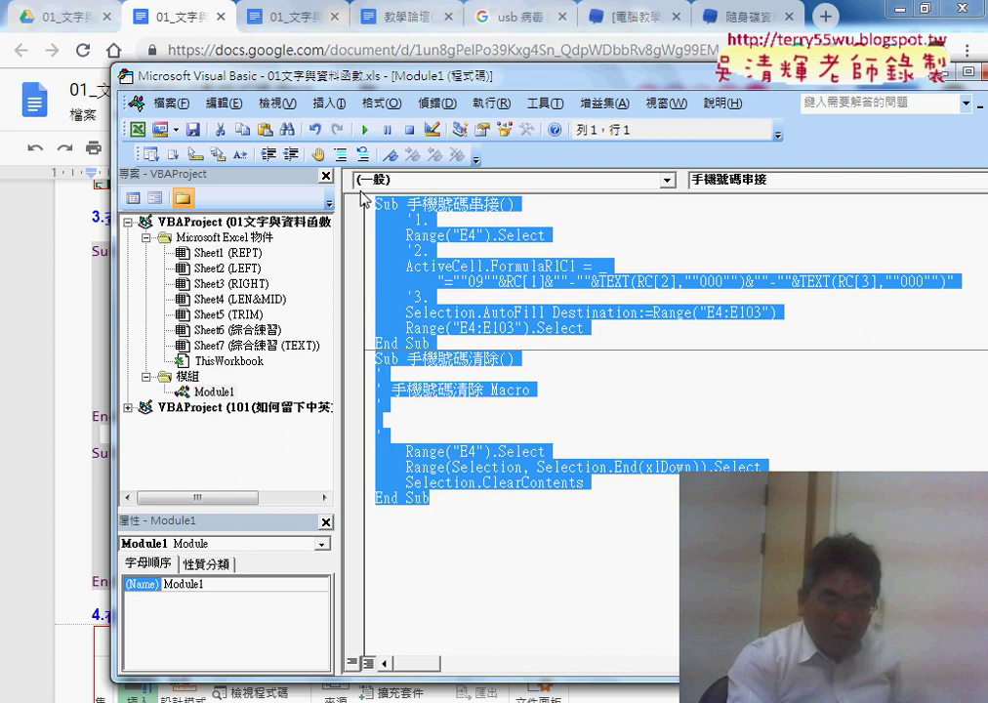
pyautogui.hotkey('ctrl', 'v')
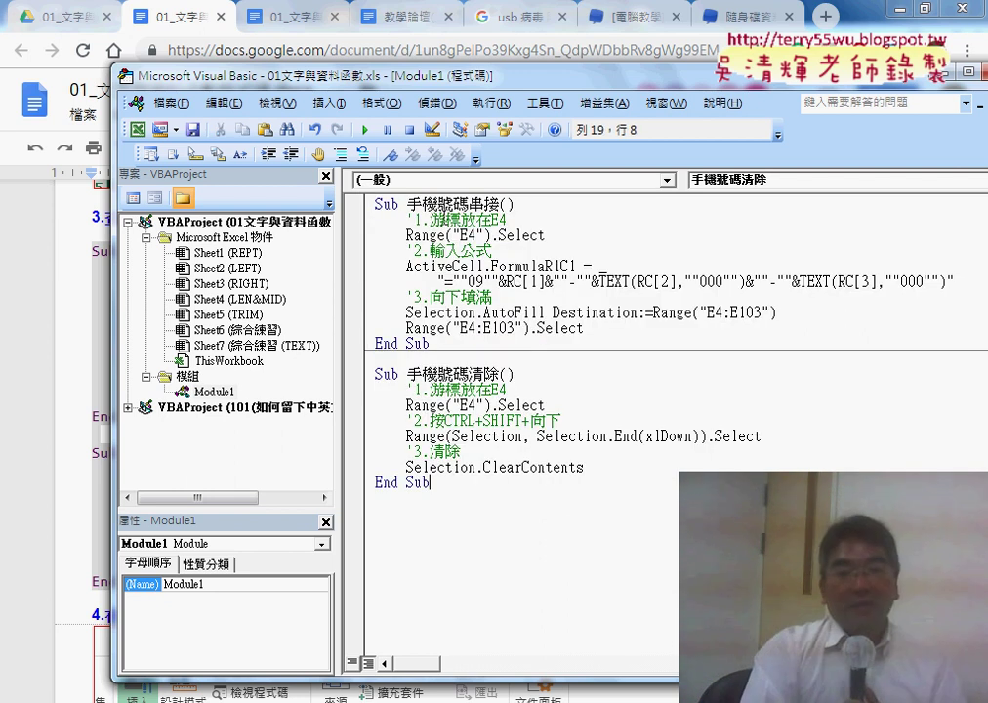
pyautogui.click(434, 220)
pyautogui.click(433, 251)
pyautogui.moveTo(525, 221); pyautogui.dragTo(431, 221)
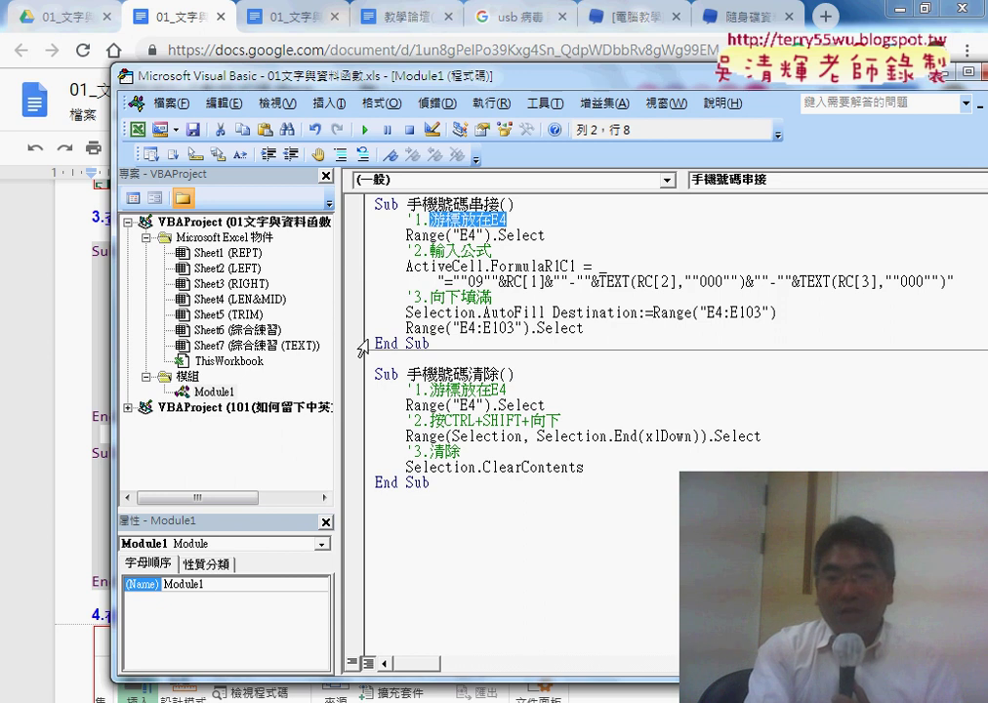
# Step: Minimize the browser, close the VBA editor, and reopen the macro code via Macros > Edit
pyautogui.click(900, 8)
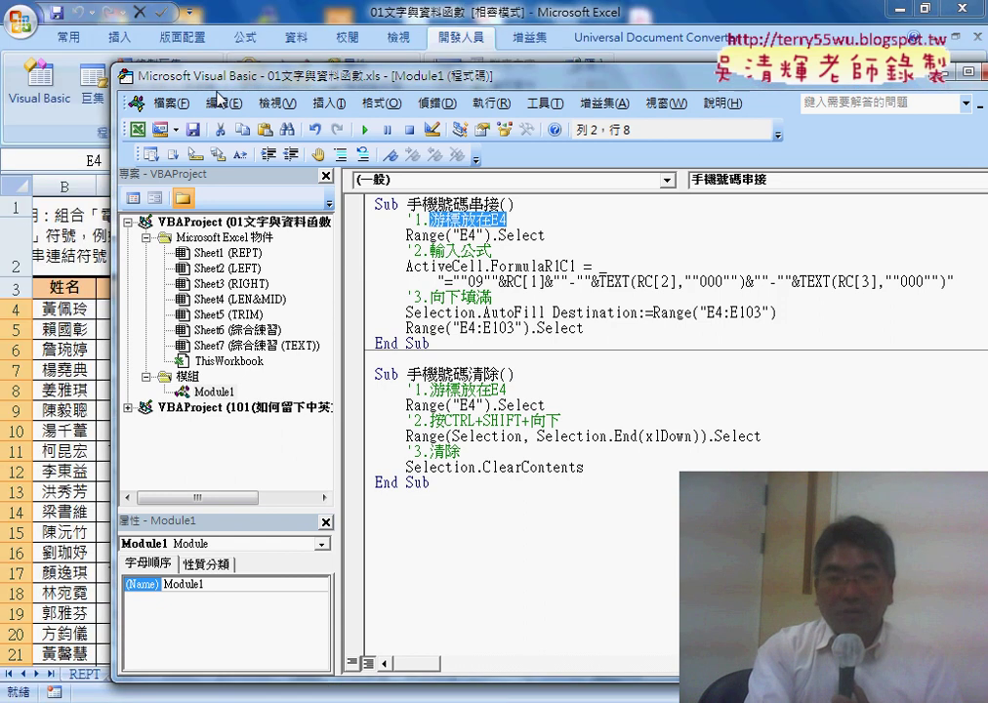
pyautogui.moveTo(652, 77); pyautogui.dragTo(537, 75)
pyautogui.click(841, 74)
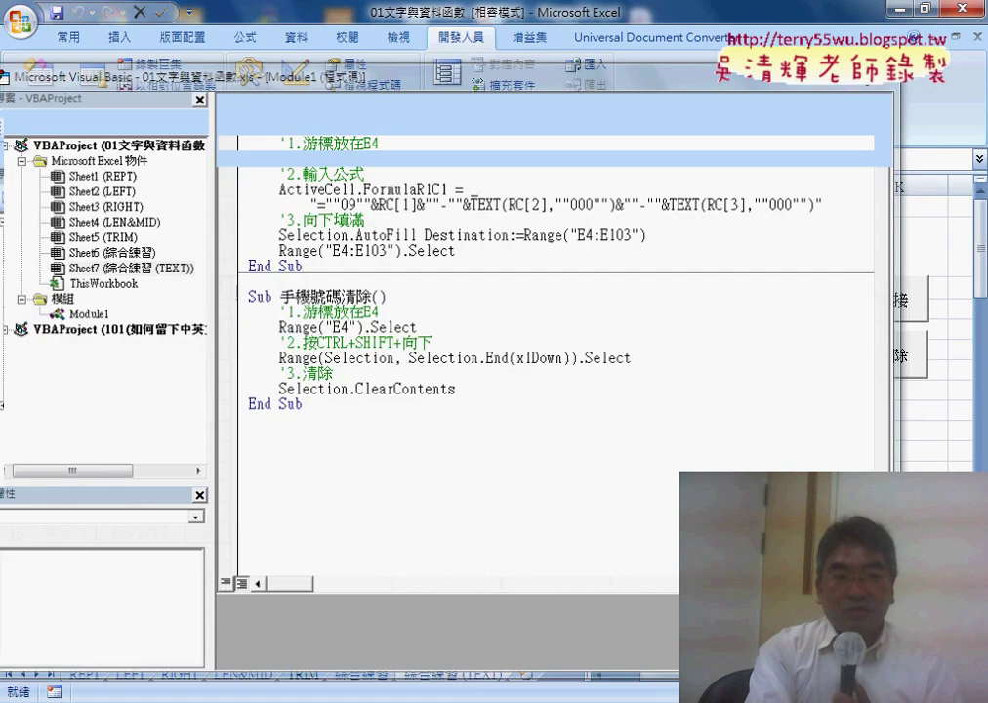
pyautogui.click(105, 102)
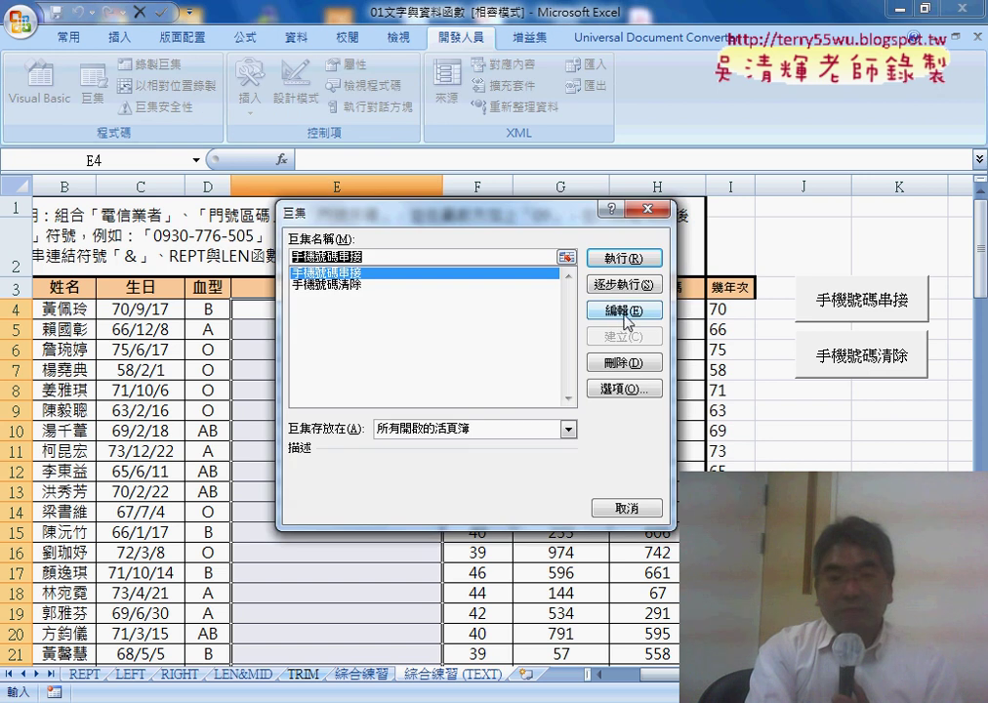
pyautogui.click(627, 256)
# Step: Close the VBA editor with Alt+Q, reopen it from Developer, and close Module1's code window
pyautogui.moveTo(452, 74); pyautogui.dragTo(589, 68)
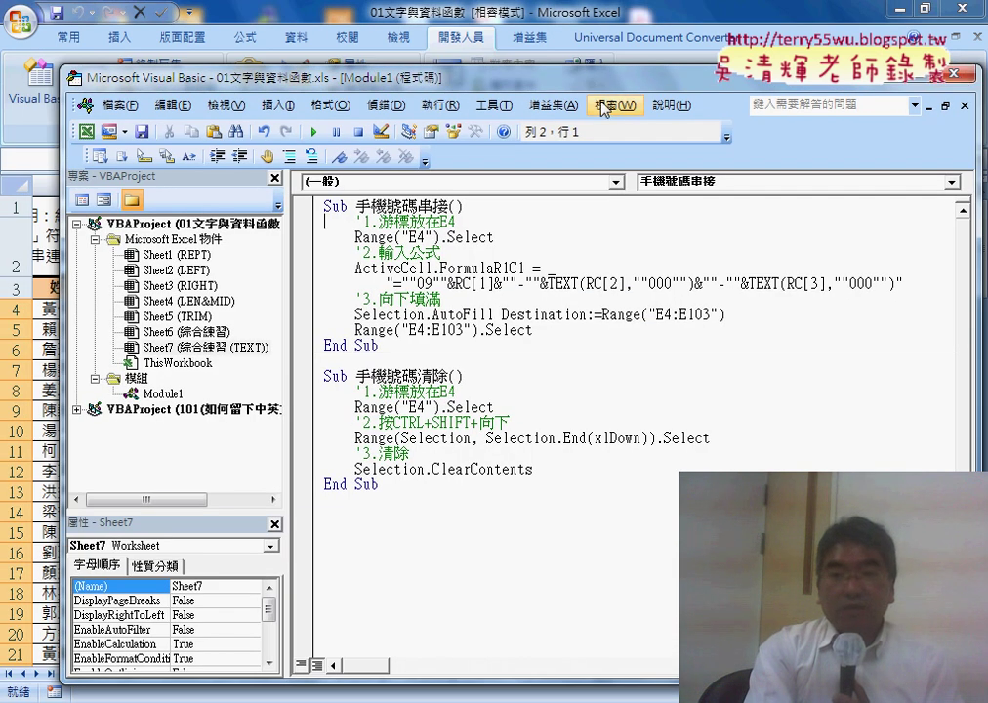
pyautogui.hotkey('alt', 'q')
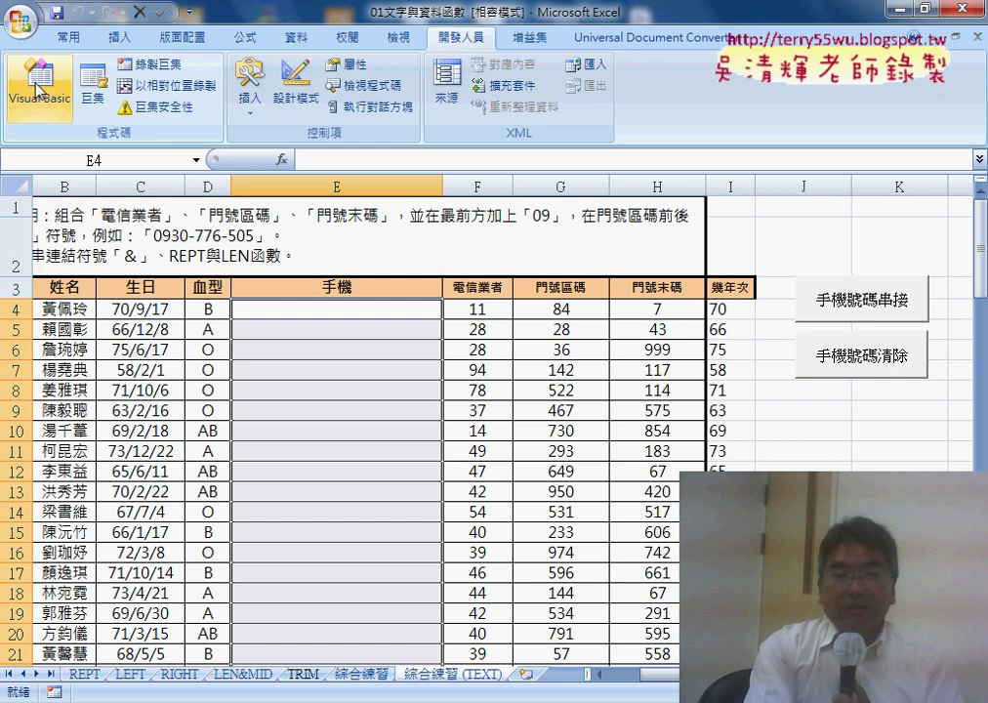
pyautogui.click(37, 88)
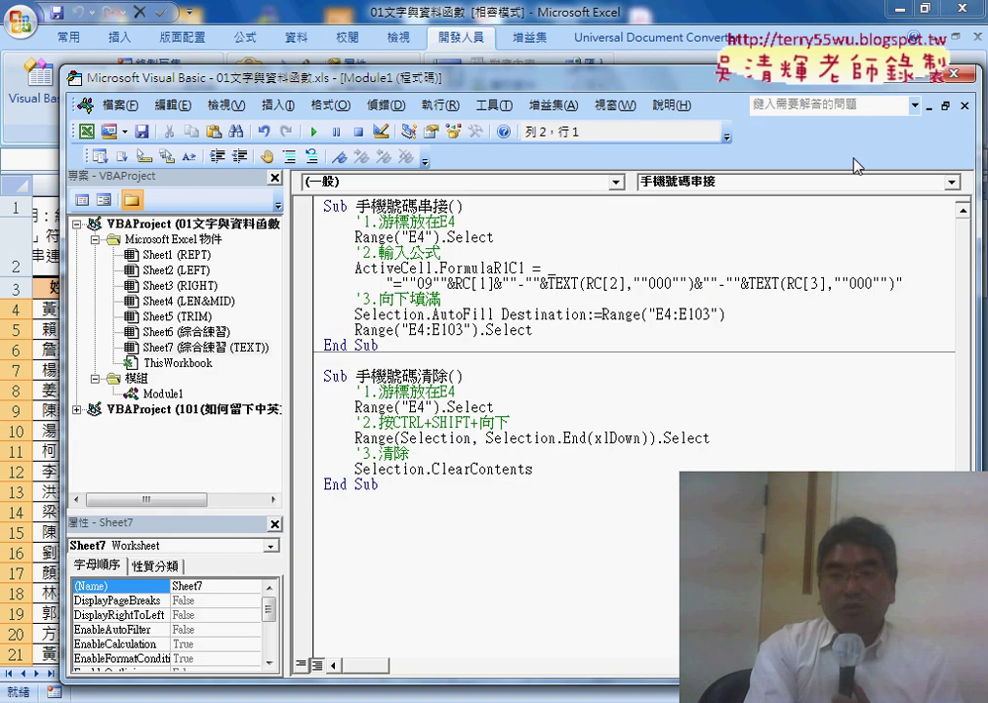
pyautogui.click(964, 106)
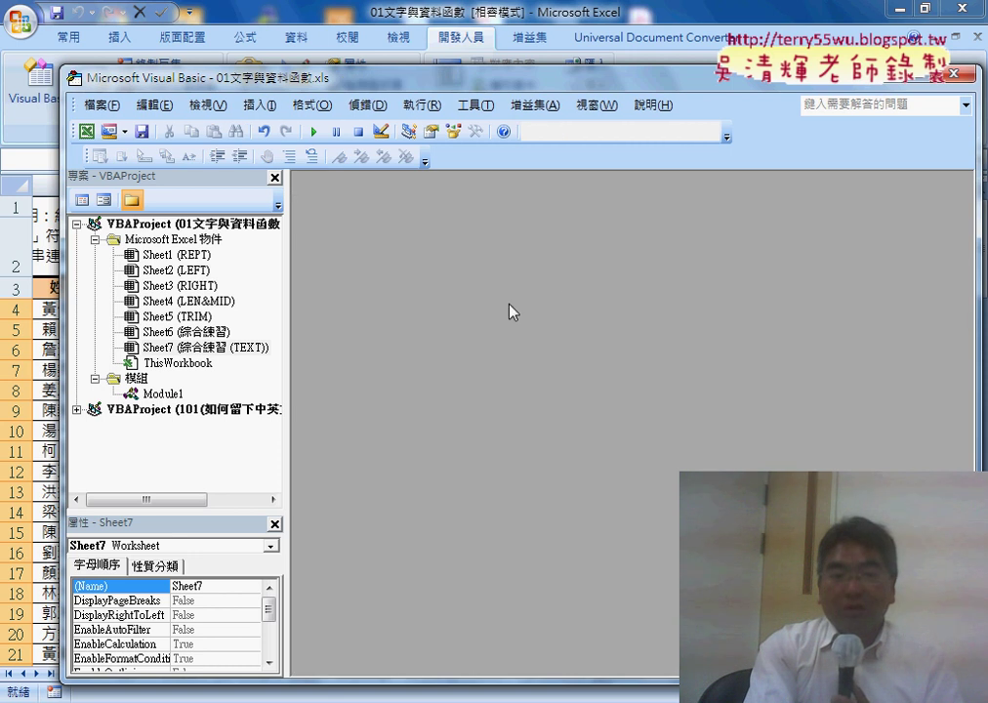
# Step: Widen the Project panel, move the VBA window lower, and open Module1 from the project tree
pyautogui.moveTo(286, 281); pyautogui.dragTo(348, 281)
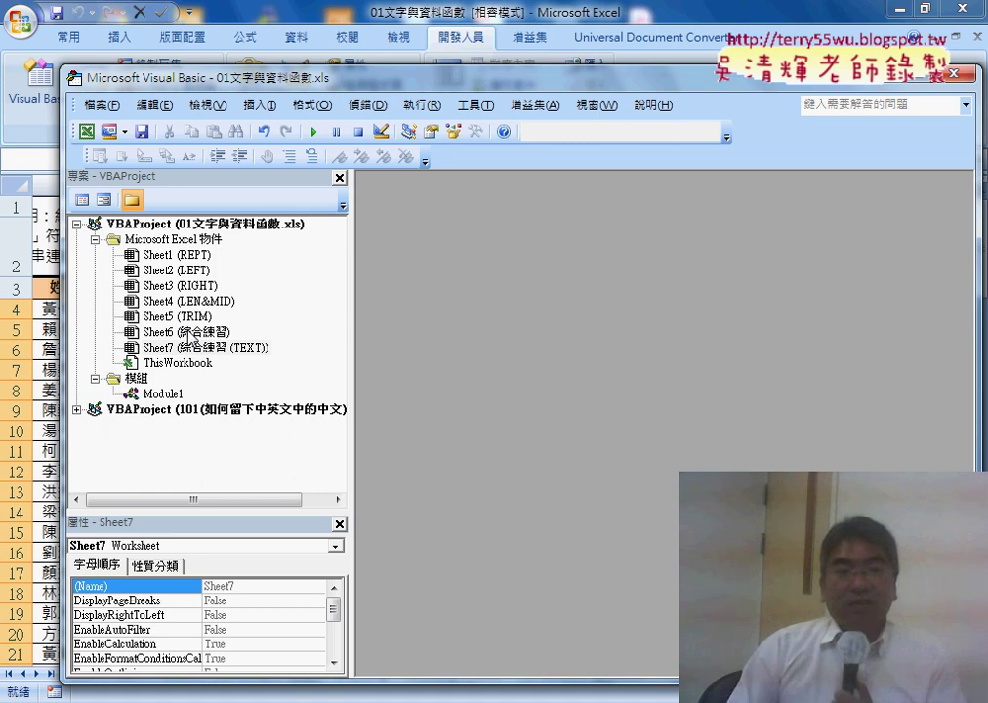
pyautogui.moveTo(196, 77); pyautogui.dragTo(190, 121)
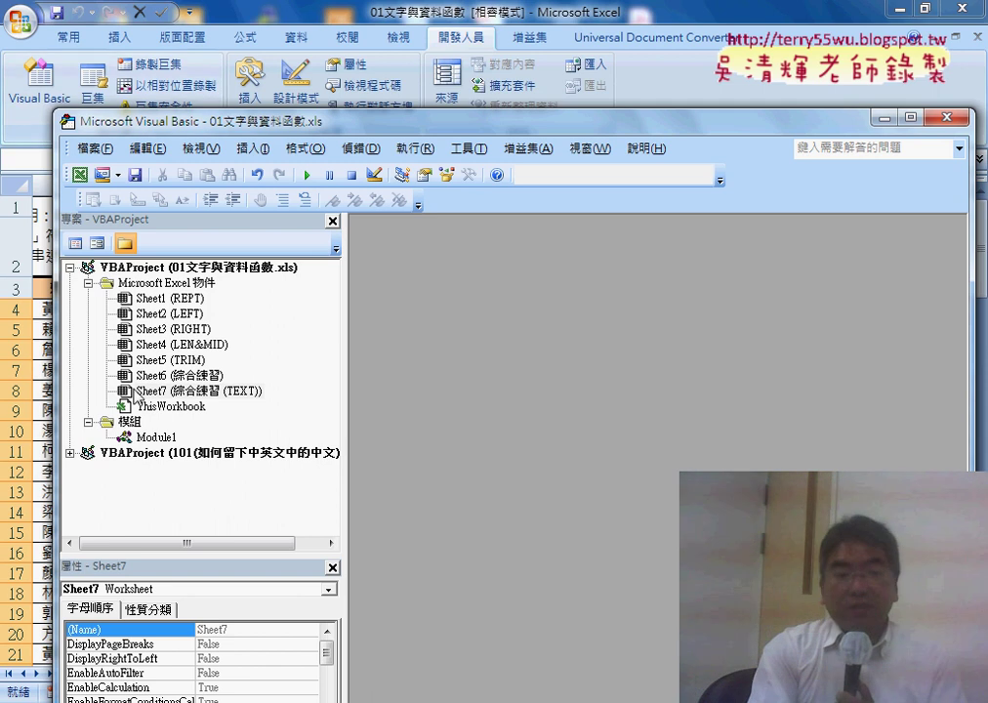
pyautogui.click(158, 439)
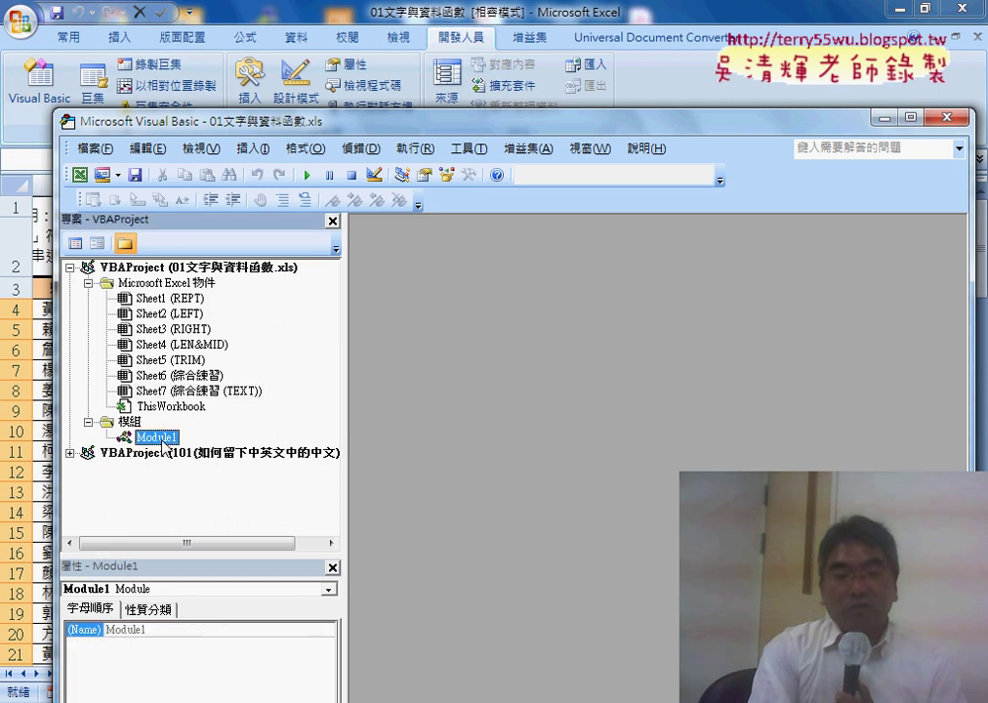
pyautogui.doubleClick(158, 438)
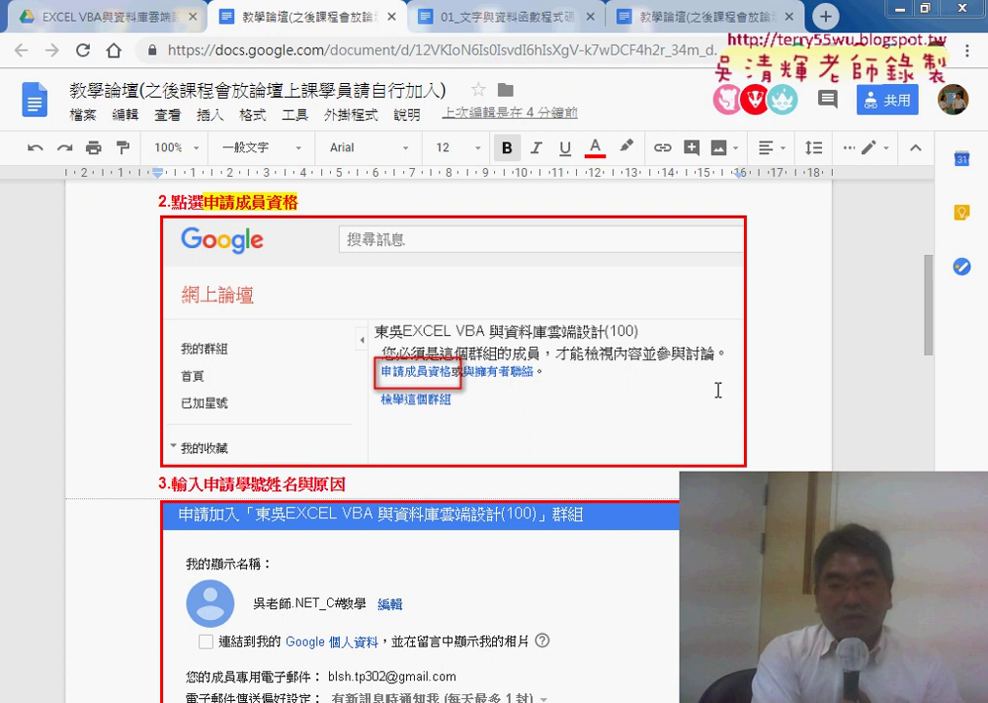
# Step: Review the forum-joining guide and its first link, then switch to the 01文字與資料函數 folder window
pyautogui.scroll(-3, 770, 397)
pyautogui.scroll(-1, 770, 397)
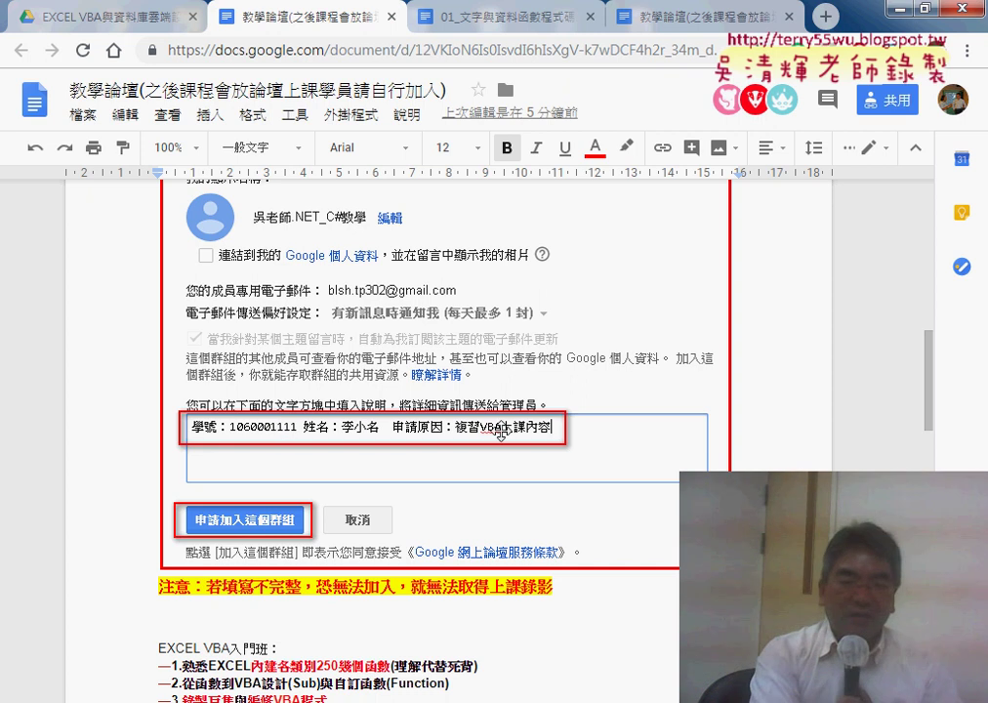
pyautogui.scroll(-3, 508, 434)
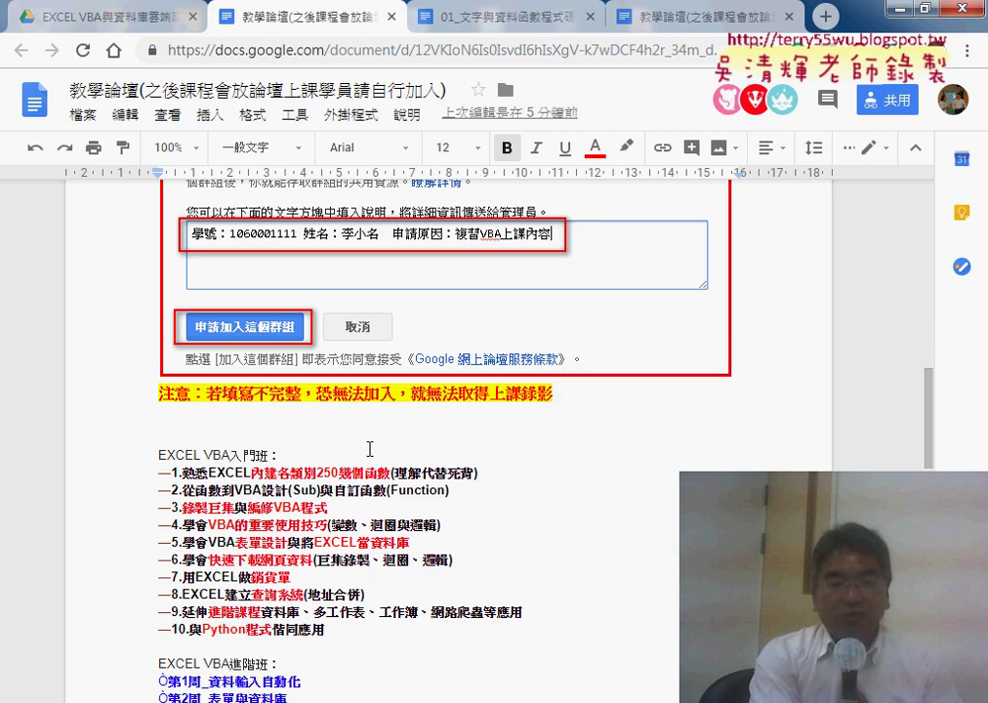
pyautogui.scroll(-3, 369, 449)
pyautogui.scroll(4, 369, 448)
pyautogui.scroll(4, 368, 447)
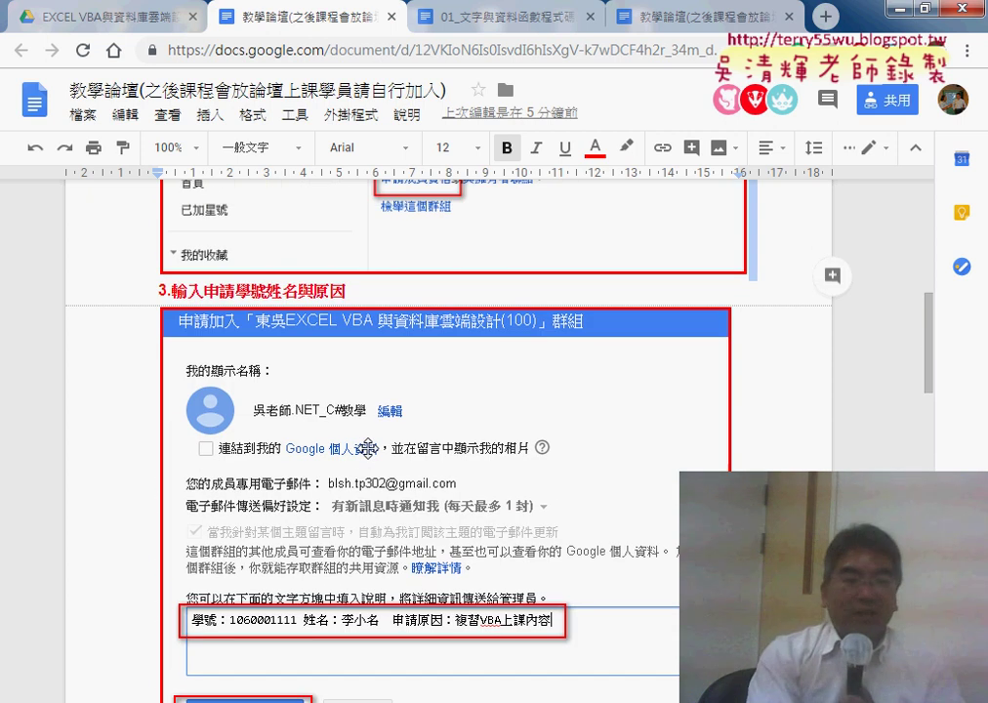
pyautogui.scroll(3, 367, 447)
pyautogui.scroll(4, 367, 447)
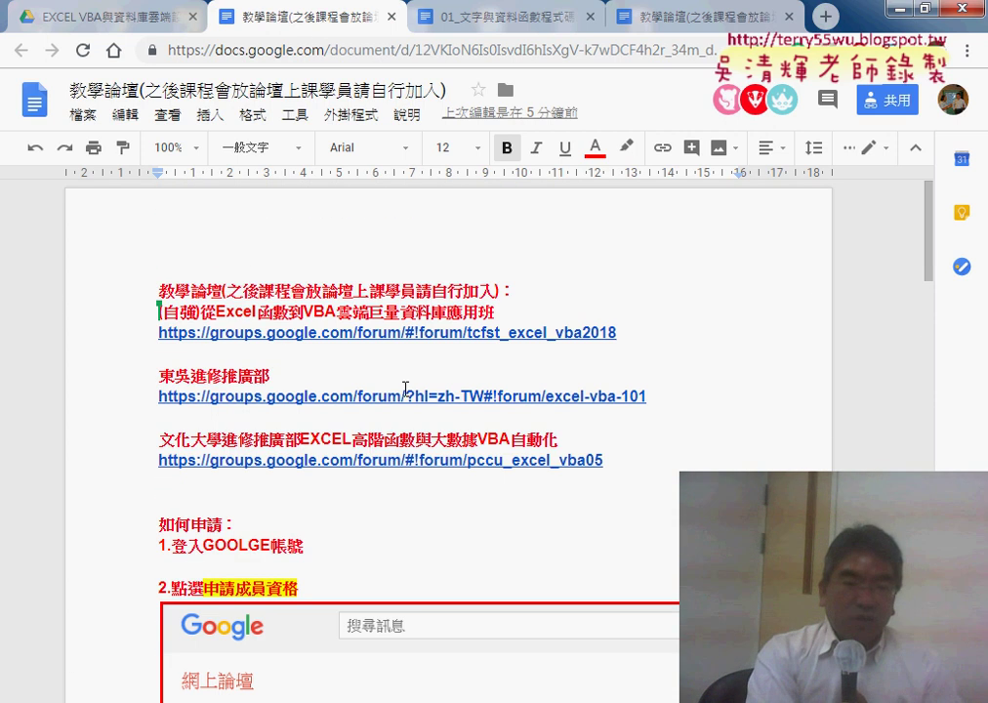
pyautogui.click(414, 332)
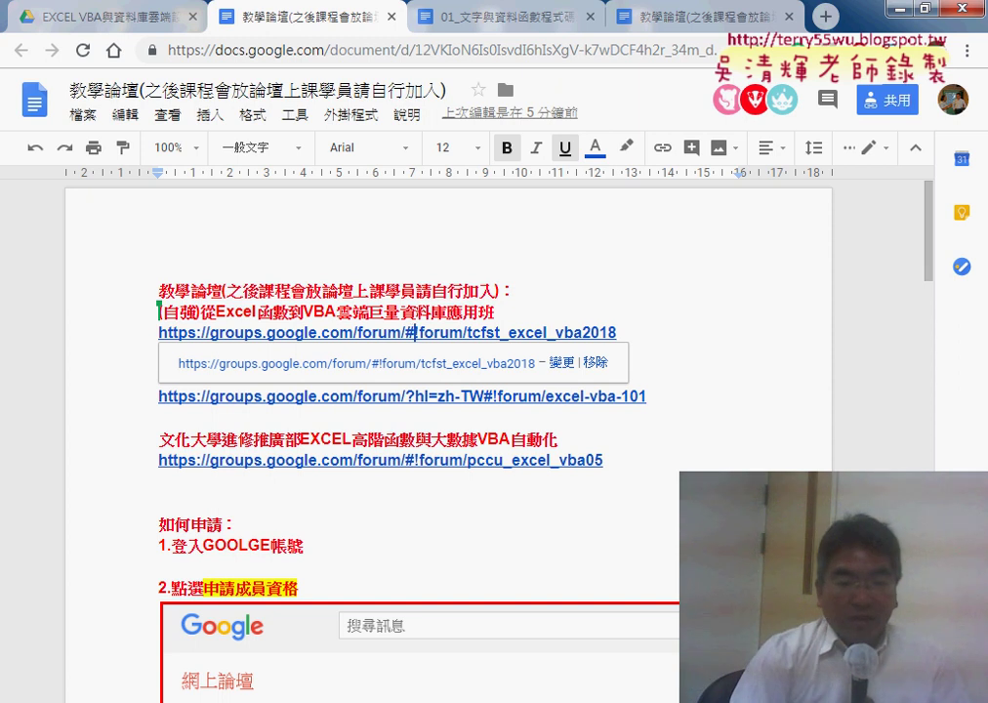
pyautogui.moveTo(231, 701)
pyautogui.click(125, 683)
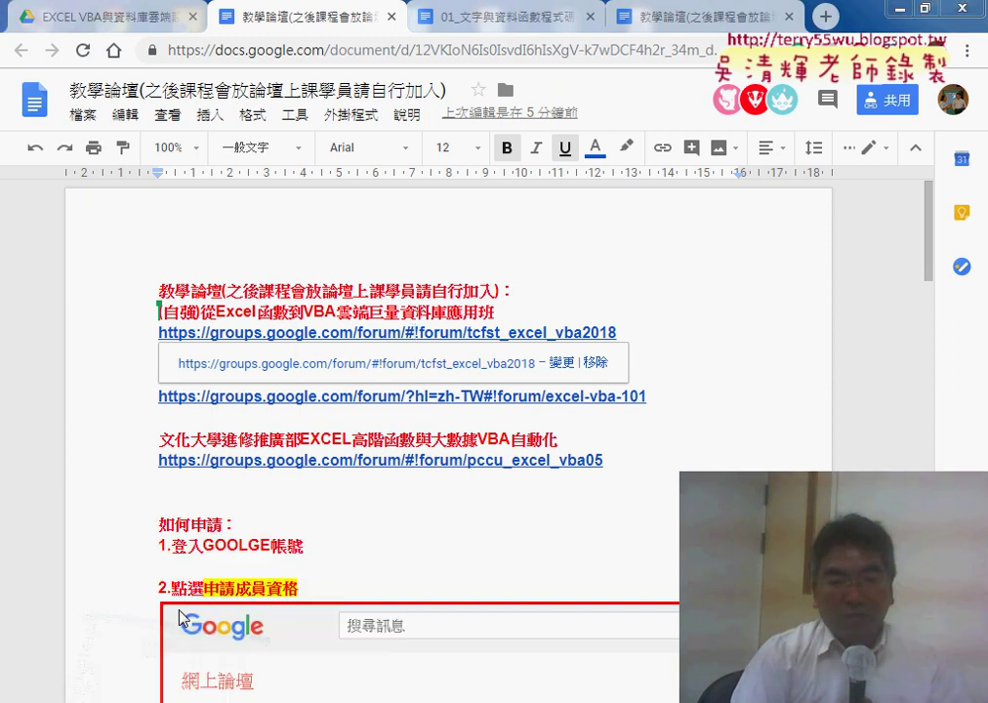
# Step: Select the seven workbooks from 101(如何留下中英文中的中文) down to 範例_字串切割
pyautogui.click(384, 170)
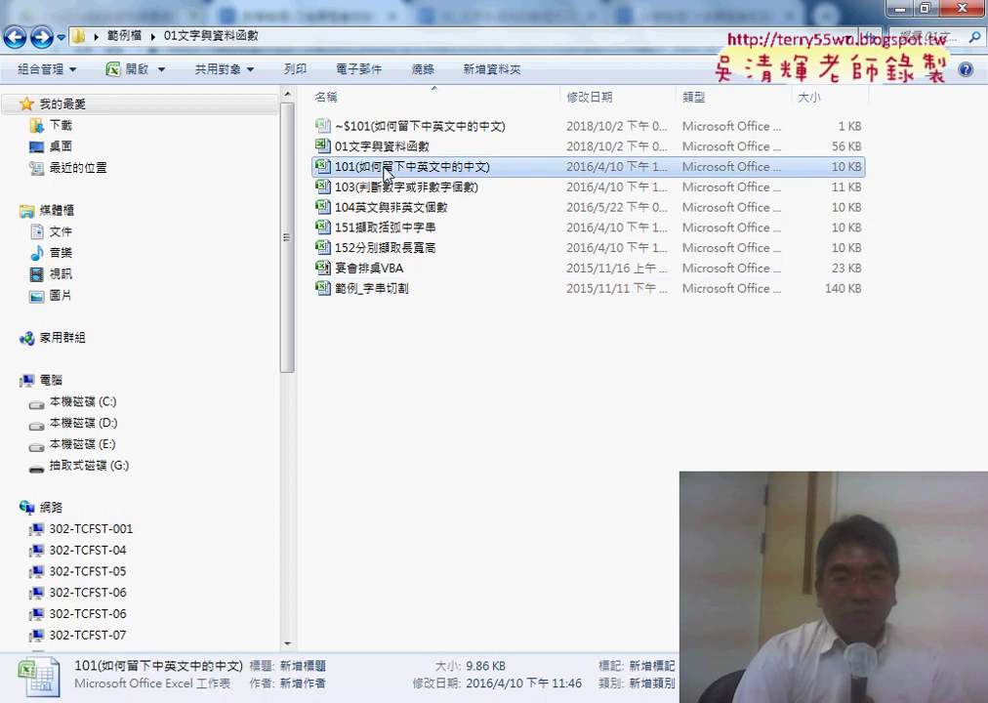
pyautogui.moveTo(877, 163)
pyautogui.mouseDown()
pyautogui.moveTo(825, 208)
pyautogui.moveTo(411, 305)
pyautogui.mouseUp()
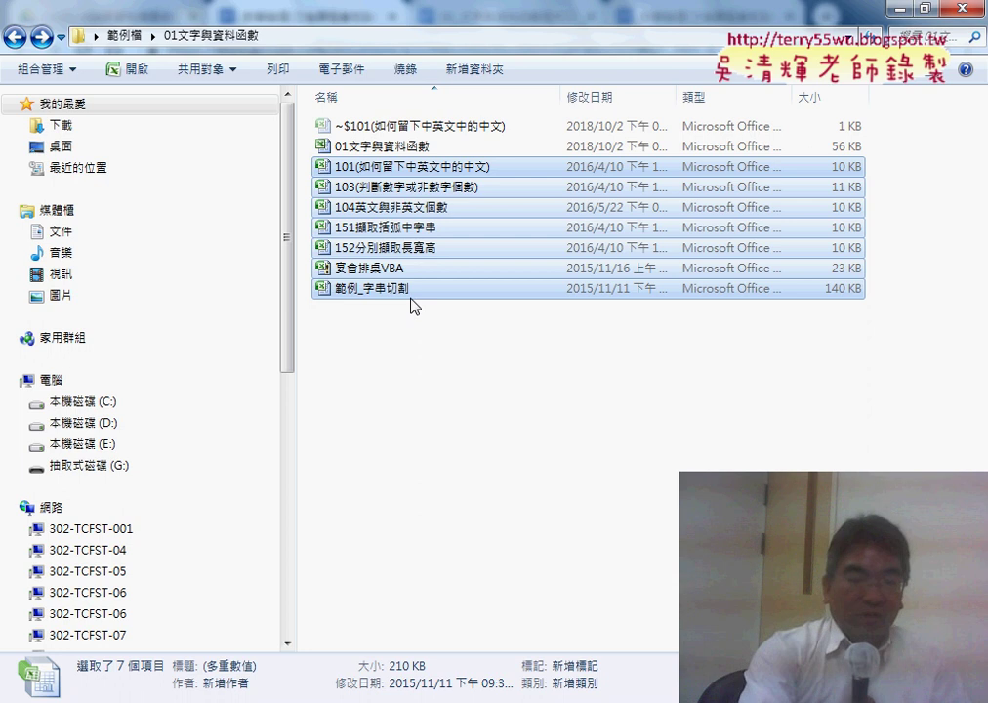